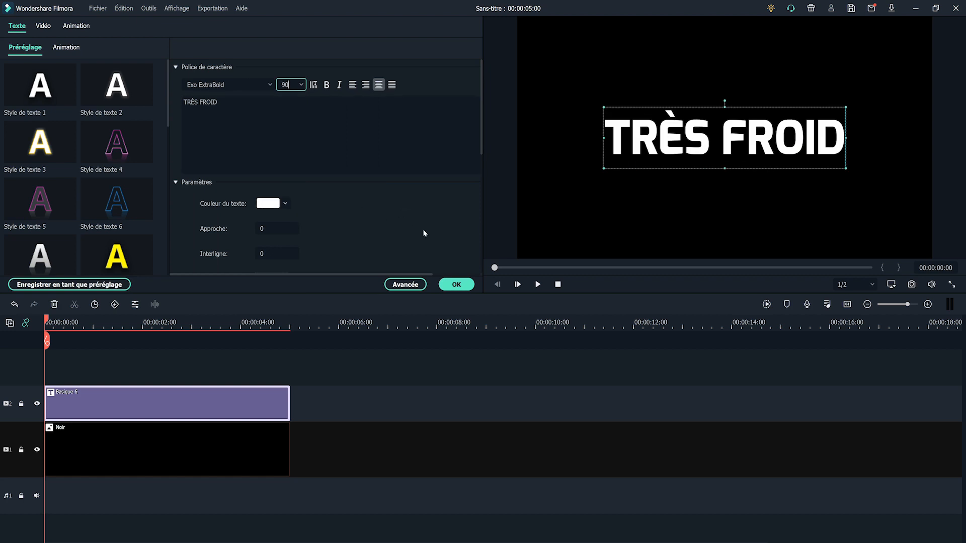
Confirm the TRÈS FROID title settings and capture a snapshot of the frame as a media image.
{"action": "left_click", "coordinate": [449, 283]}
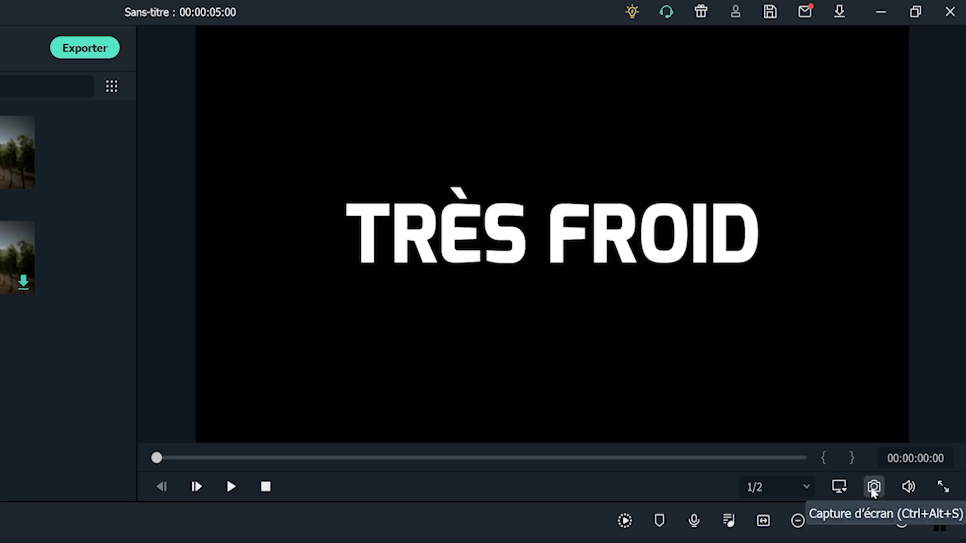
{"action": "left_click", "coordinate": [874, 487]}
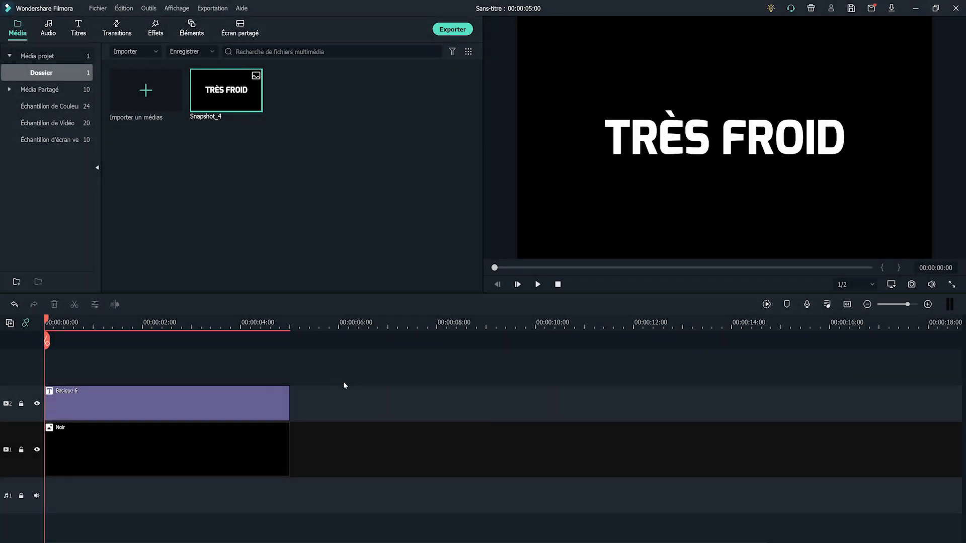
Delete the title and black background clips from the timeline, and place the Snapshot_4 image at the start of video track 3.
{"action": "left_click_drag", "start_coordinate": [344, 386], "coordinate": [122, 463]}
{"action": "left_click", "coordinate": [55, 304]}
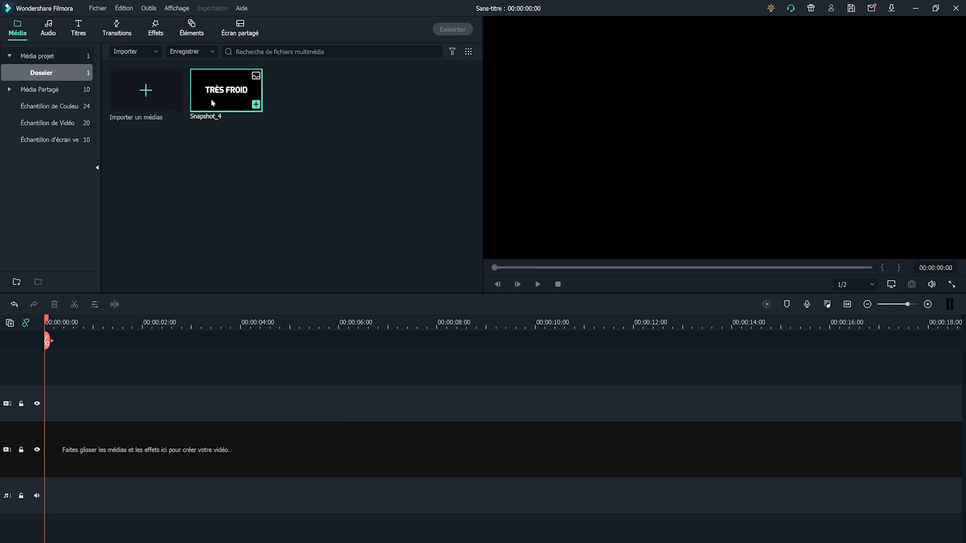
{"action": "left_click_drag", "start_coordinate": [210, 98], "coordinate": [46, 371]}
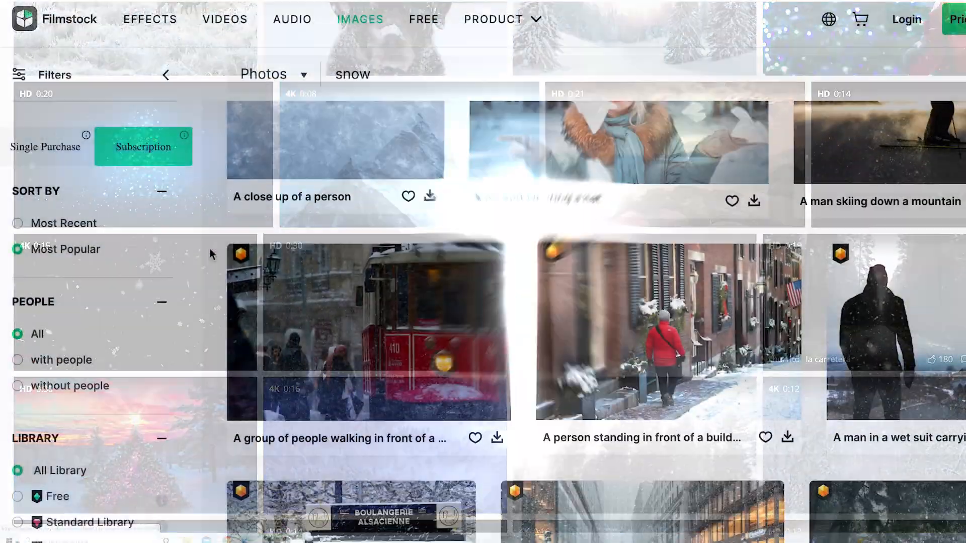
Browse the snow photos on the Filmstock website for a suitable icy texture.
{"action": "scroll", "coordinate": [210, 249], "scroll_direction": "down", "scroll_amount": 15}
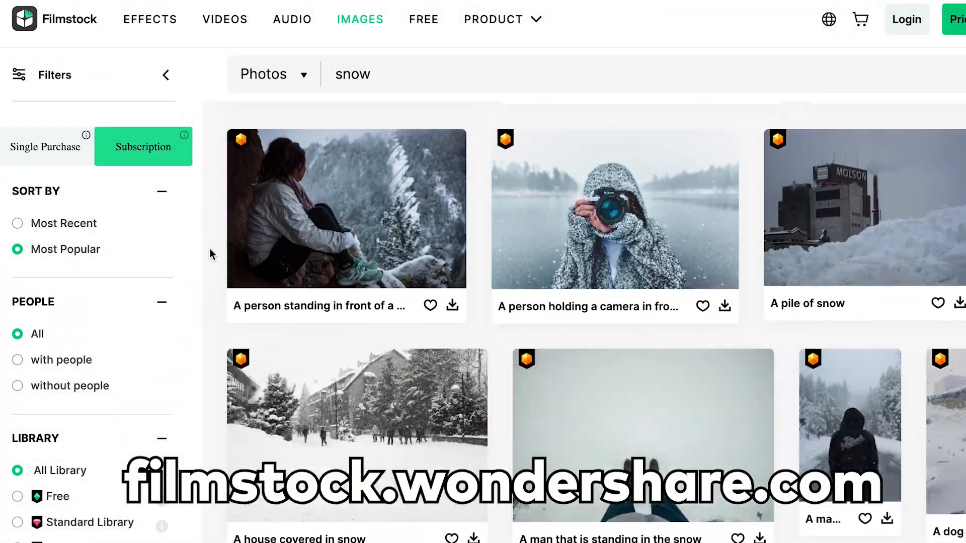
{"action": "scroll", "coordinate": [210, 248], "scroll_direction": "down", "scroll_amount": 12}
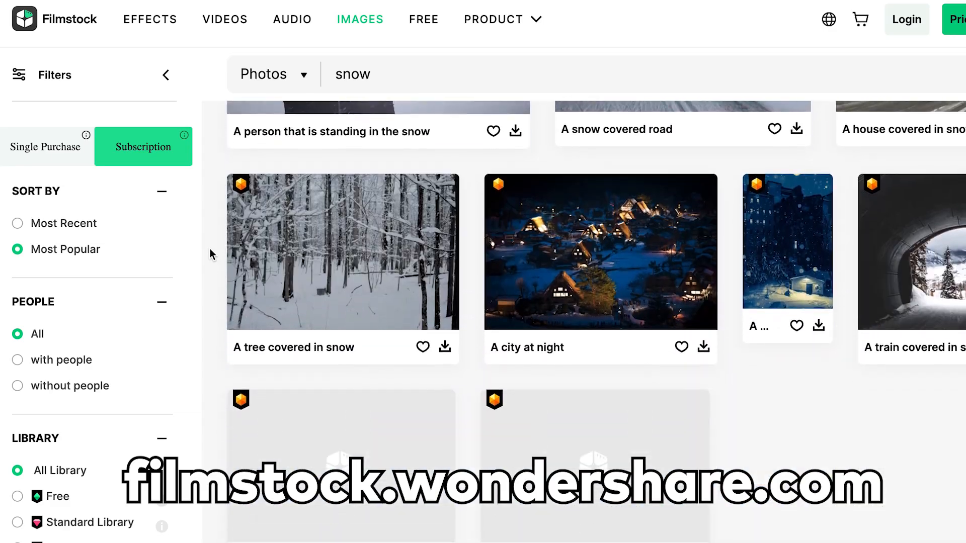
{"action": "scroll", "coordinate": [210, 249], "scroll_direction": "down", "scroll_amount": 3}
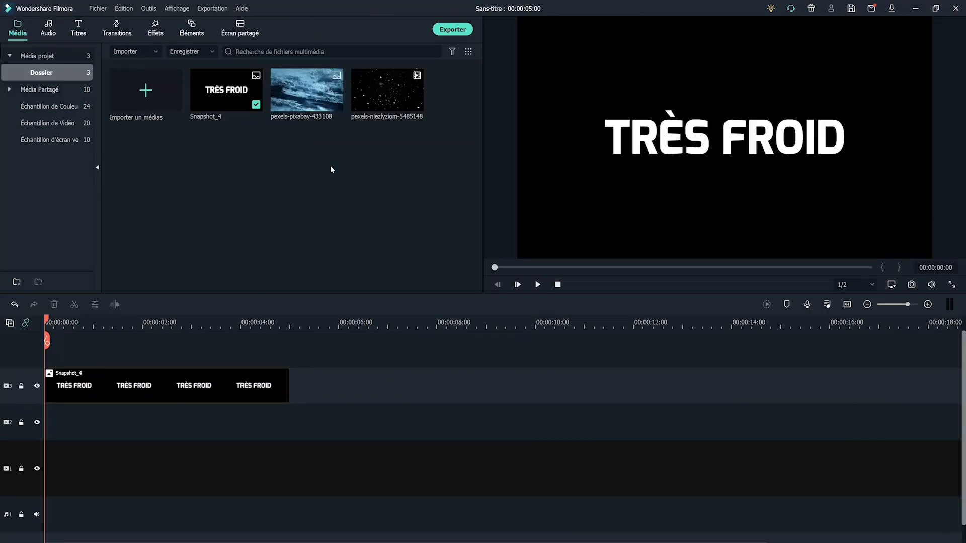
Preview the imported ice image and snow video, and place pexels-pixabay-433108 on track 2 beneath the snapshot.
{"action": "double_click", "coordinate": [307, 94]}
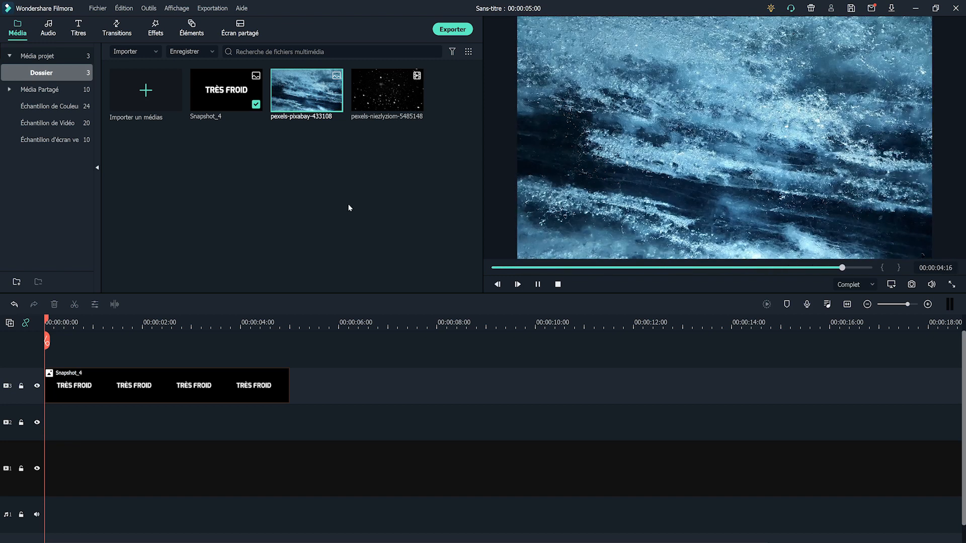
{"action": "double_click", "coordinate": [376, 99]}
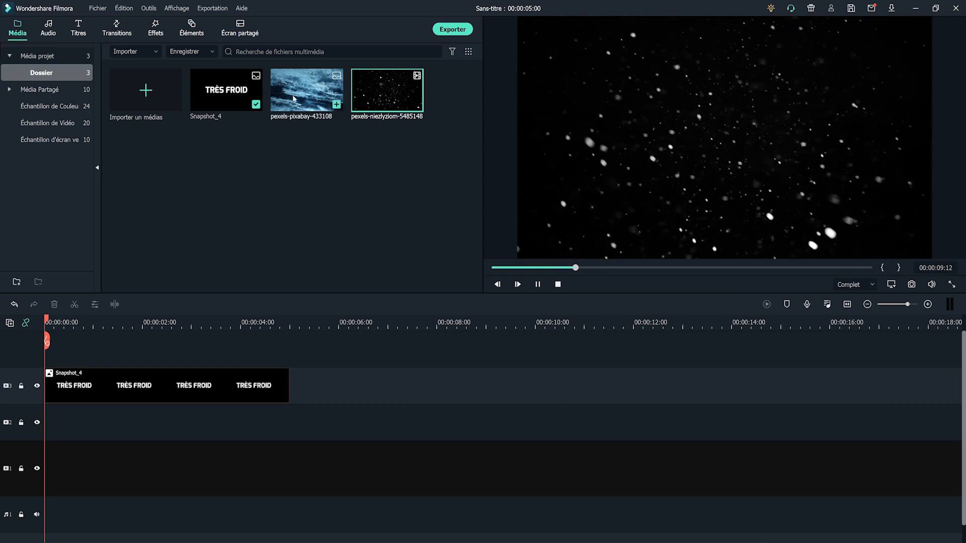
{"action": "left_click_drag", "start_coordinate": [293, 98], "coordinate": [356, 414]}
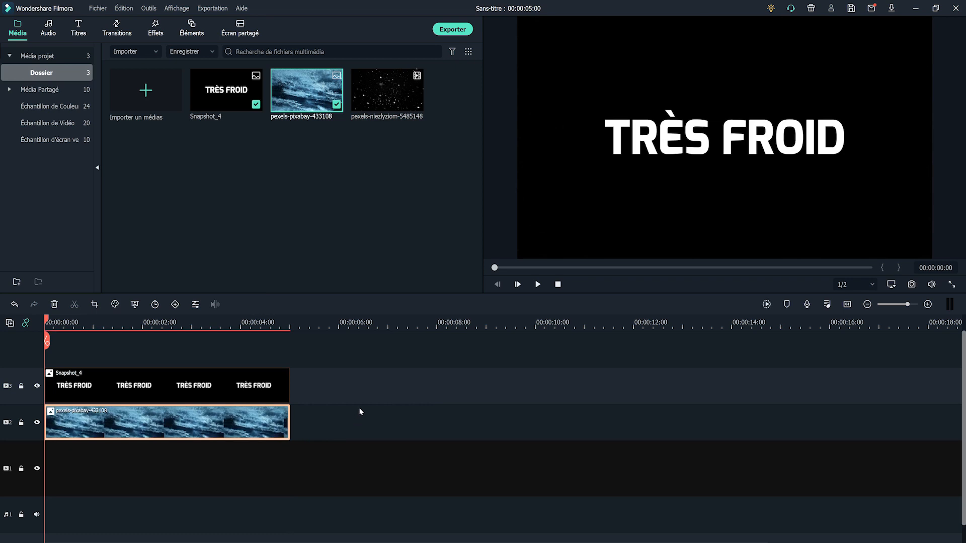
Enable Chroma Key on the Snapshot_4 clip and key out white so the ice image fills the letters.
{"action": "double_click", "coordinate": [160, 422]}
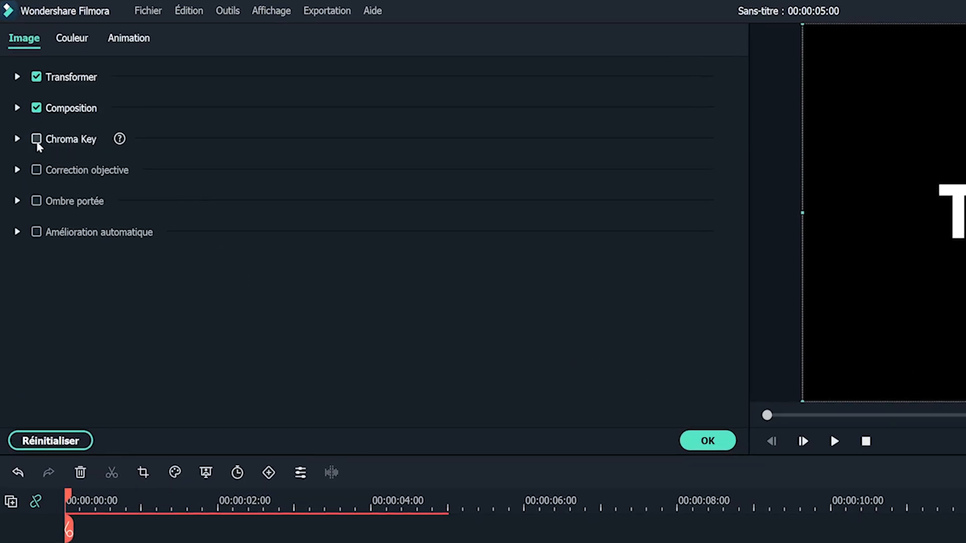
{"action": "left_click", "coordinate": [37, 139]}
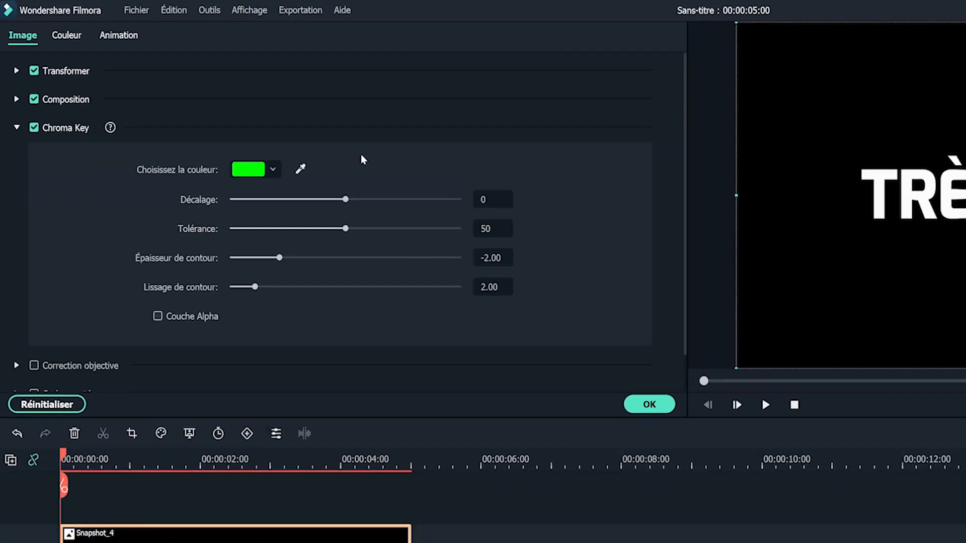
{"action": "left_click", "coordinate": [248, 274]}
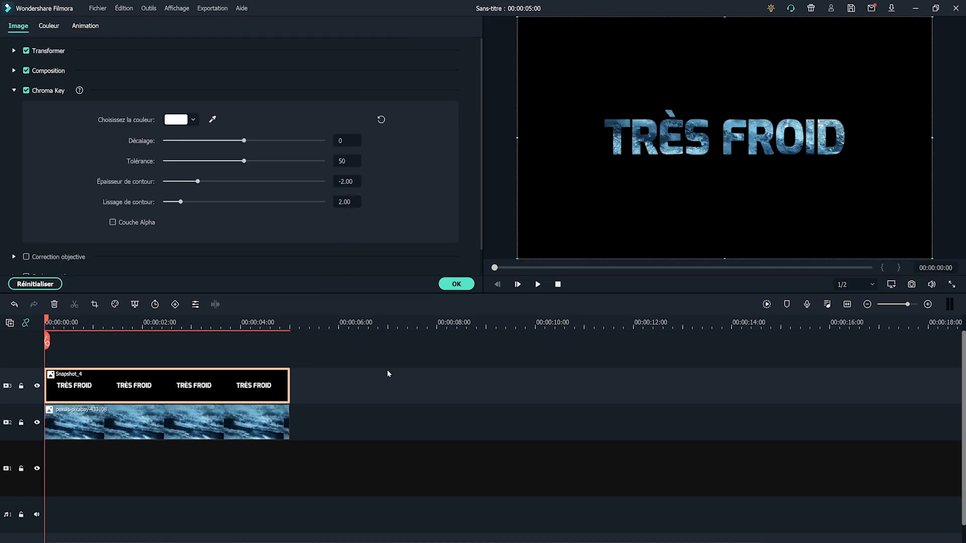
Shrink the ice image on all four sides and reposition it slightly behind the TRÈS FROID text.
{"action": "left_click", "coordinate": [249, 429]}
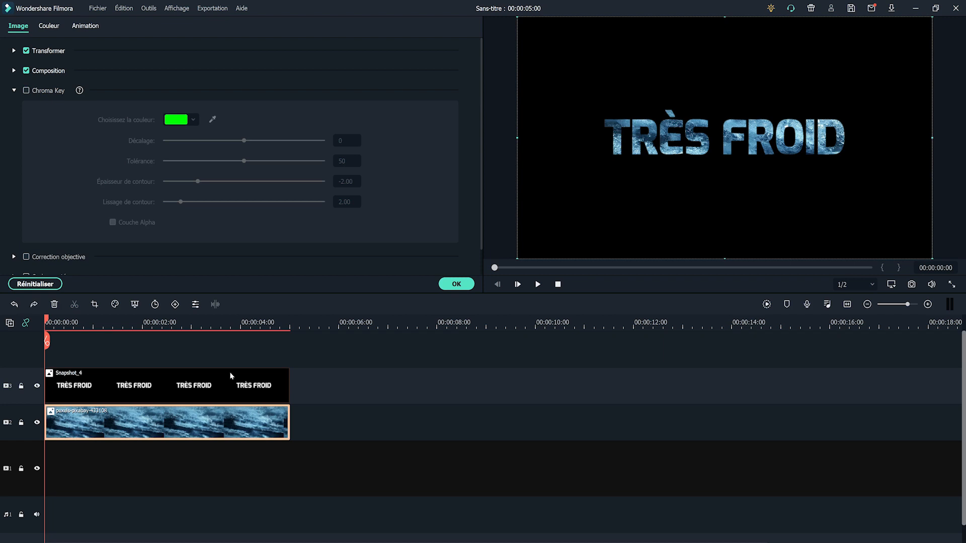
{"action": "mouse_move", "coordinate": [724, 261]}
{"action": "left_mouse_down"}
{"action": "mouse_move", "coordinate": [720, 175]}
{"action": "mouse_move", "coordinate": [718, 251]}
{"action": "left_mouse_up"}
{"action": "left_click_drag", "start_coordinate": [724, 16], "coordinate": [725, 67]}
{"action": "left_click_drag", "start_coordinate": [932, 159], "coordinate": [912, 157]}
{"action": "left_click_drag", "start_coordinate": [517, 158], "coordinate": [538, 158]}
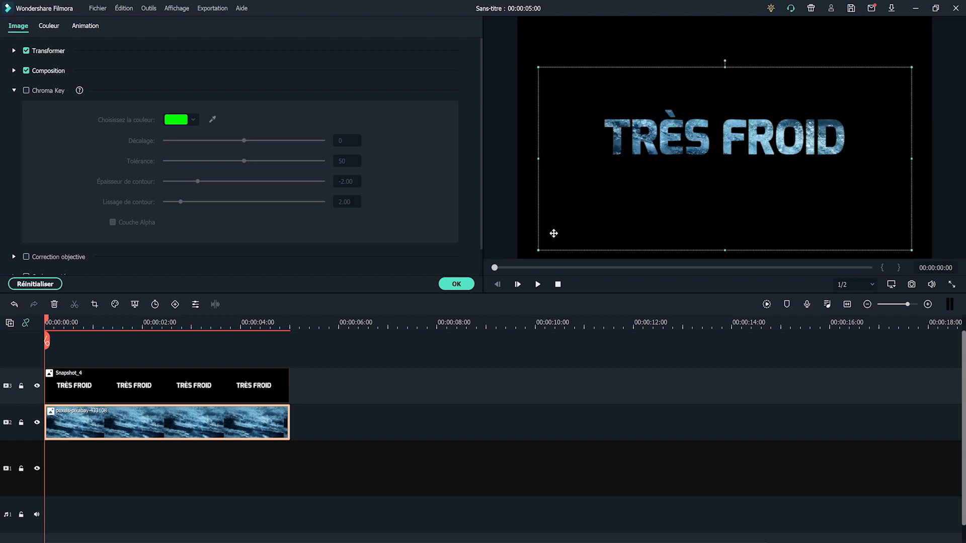
{"action": "mouse_move", "coordinate": [704, 162]}
{"action": "left_mouse_down"}
{"action": "mouse_move", "coordinate": [713, 142]}
{"action": "mouse_move", "coordinate": [708, 163]}
{"action": "left_mouse_up"}
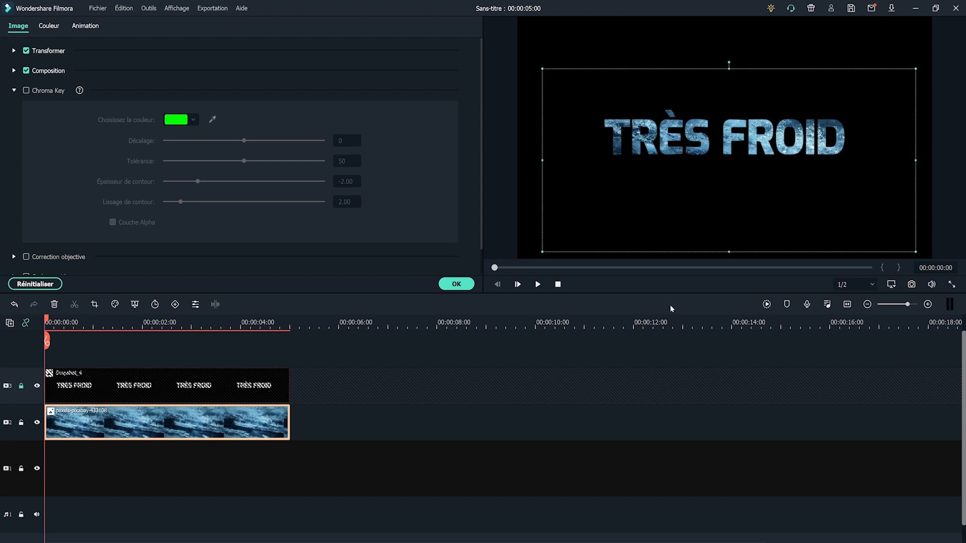
Set the ice image's blend mode to Superposition and confirm its settings.
{"action": "left_click", "coordinate": [14, 90]}
{"action": "left_click", "coordinate": [14, 71]}
{"action": "left_click", "coordinate": [230, 99]}
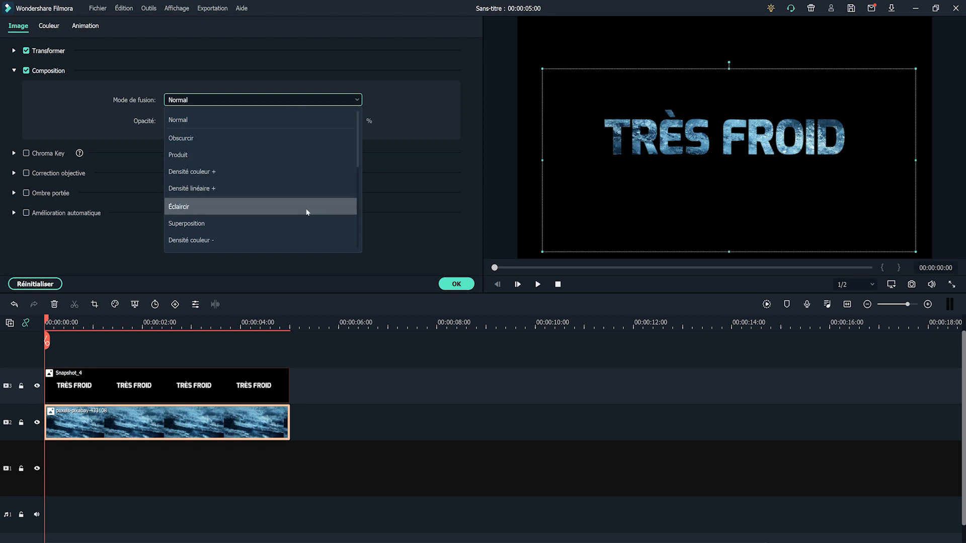
{"action": "left_click", "coordinate": [293, 223]}
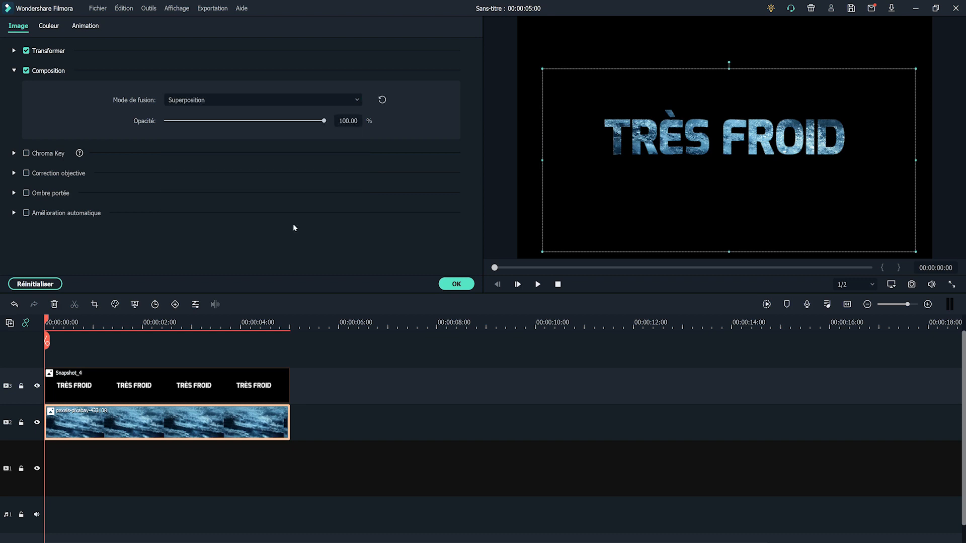
{"action": "left_click", "coordinate": [456, 284]}
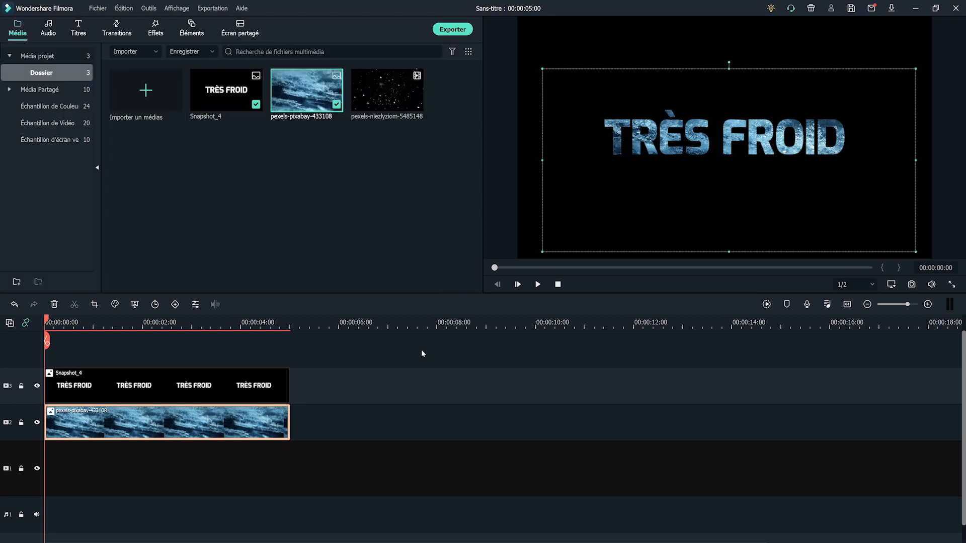
{"action": "left_click", "coordinate": [444, 374]}
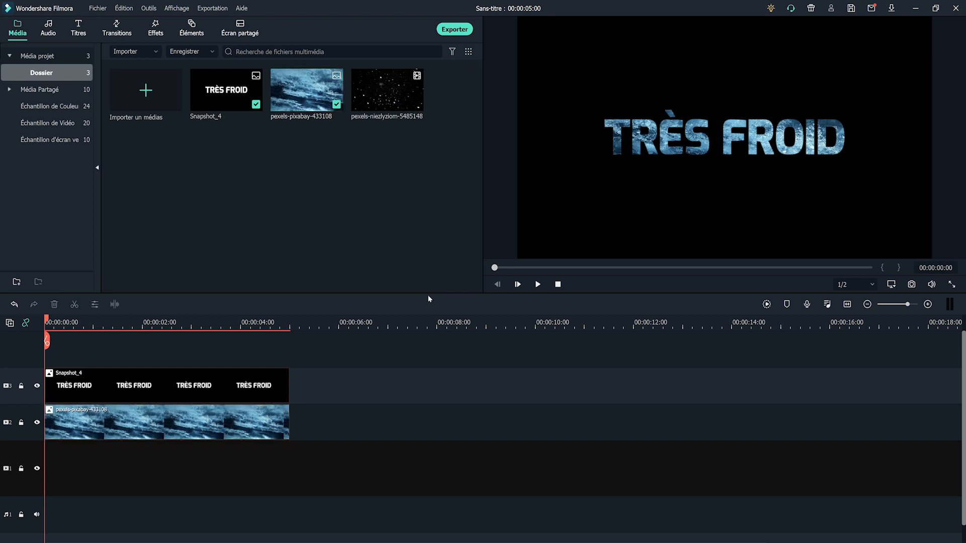
Find the Snow Pack among the Filmstock elements and preview snowfall 01.
{"action": "left_click", "coordinate": [190, 30]}
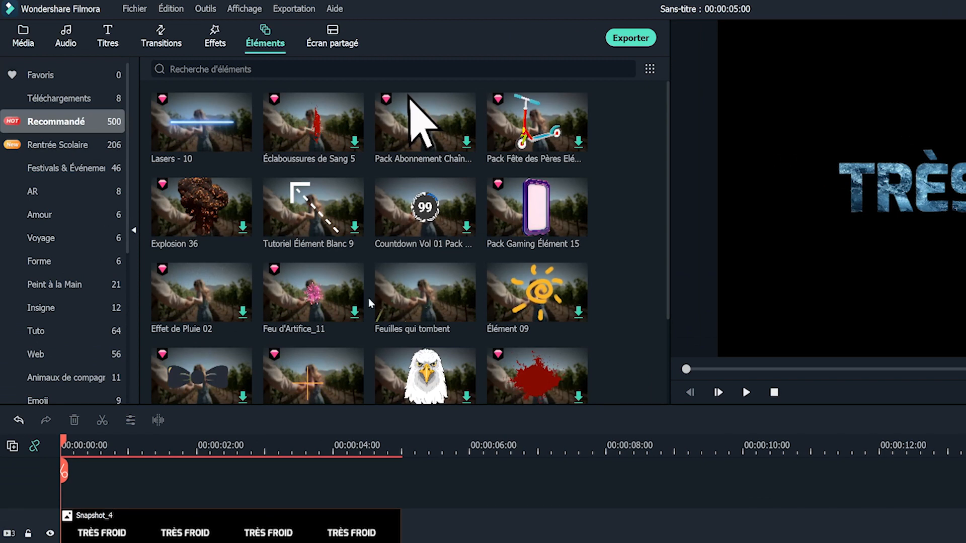
{"action": "left_click_drag", "start_coordinate": [128, 232], "coordinate": [128, 390]}
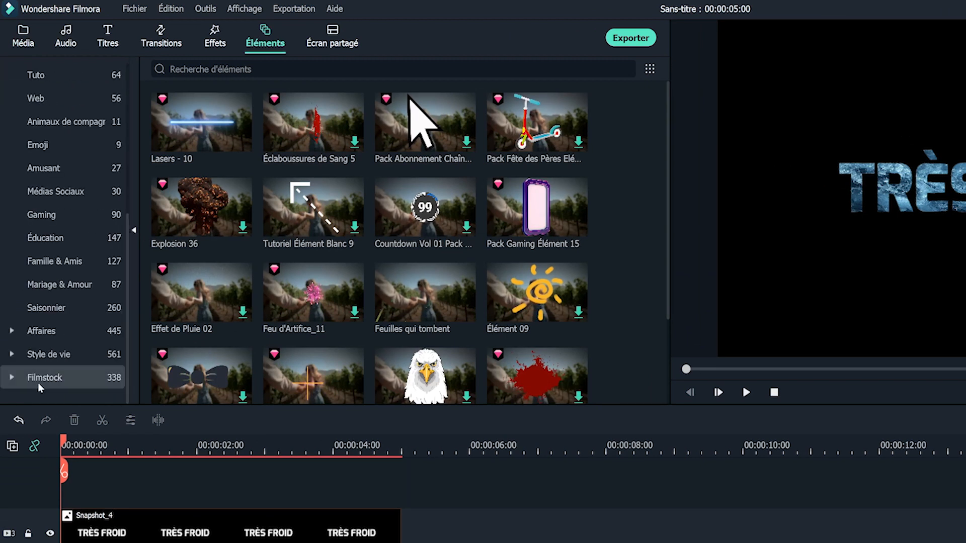
{"action": "left_click", "coordinate": [41, 379]}
{"action": "left_click_drag", "start_coordinate": [130, 241], "coordinate": [133, 319]}
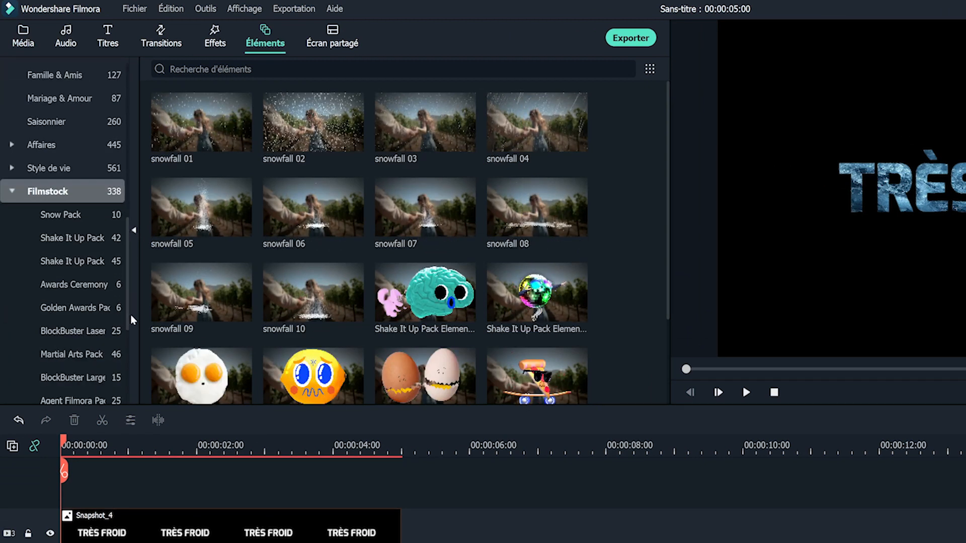
{"action": "left_click", "coordinate": [60, 214]}
{"action": "left_click", "coordinate": [187, 125]}
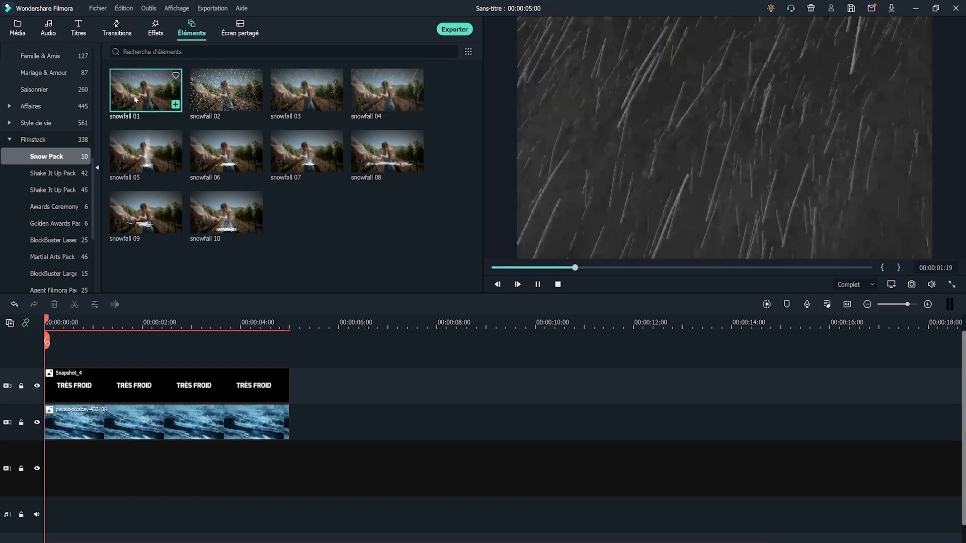
Place snowfall 01 on track 1, trim it to the five-second length of the other clips, and play back the result.
{"action": "left_click_drag", "start_coordinate": [135, 98], "coordinate": [292, 443]}
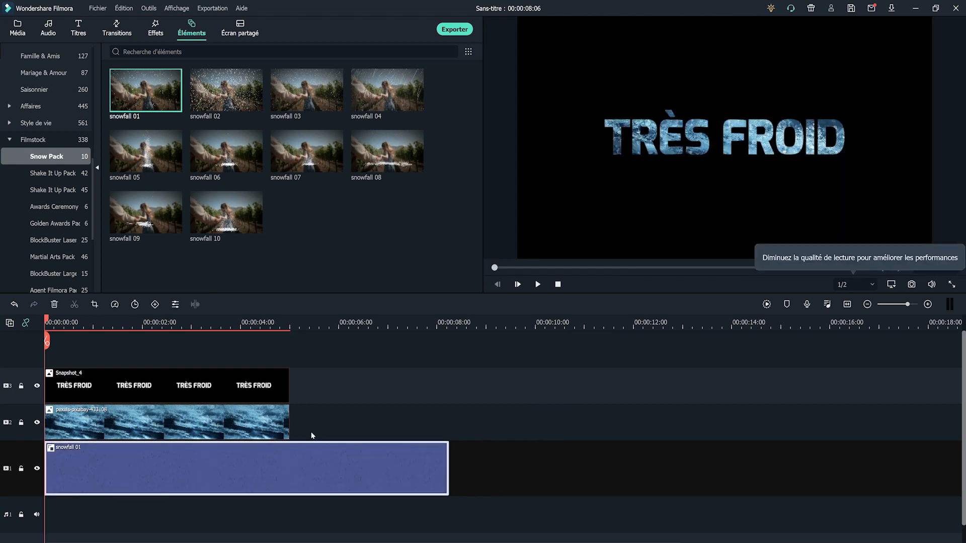
{"action": "left_click_drag", "start_coordinate": [448, 471], "coordinate": [290, 471]}
{"action": "left_click", "coordinate": [538, 284]}
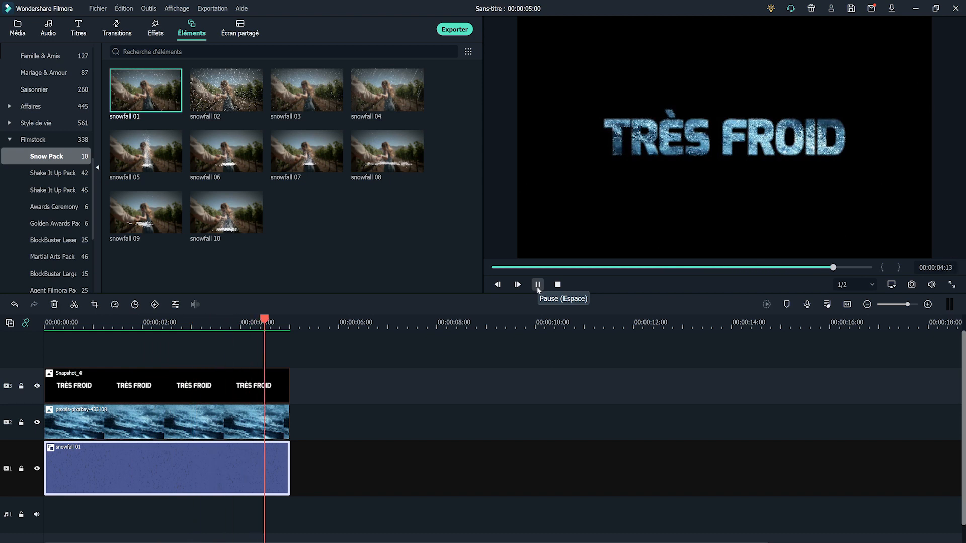
{"action": "left_click", "coordinate": [556, 285]}
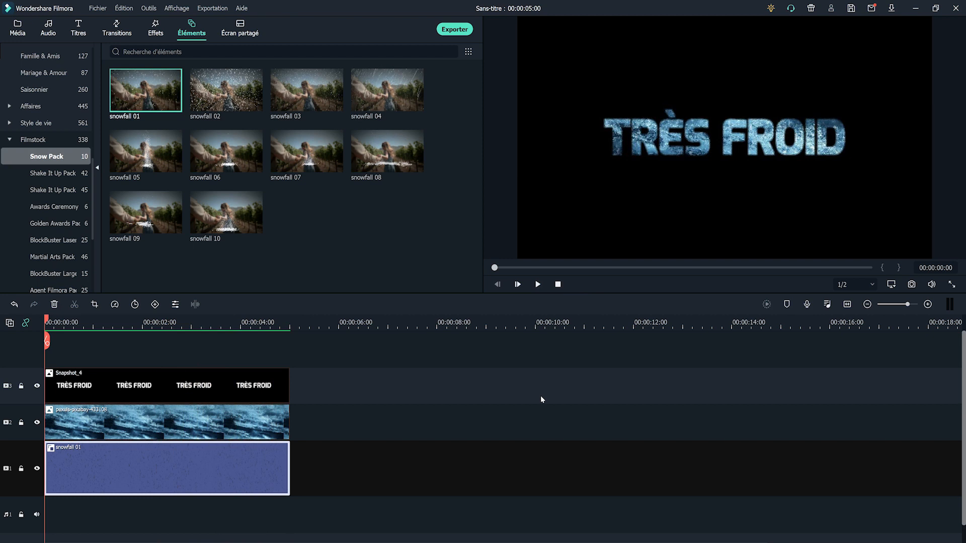
Set the Chroma Key contour thickness of the Snapshot_4 clip to 2.82.
{"action": "double_click", "coordinate": [180, 395]}
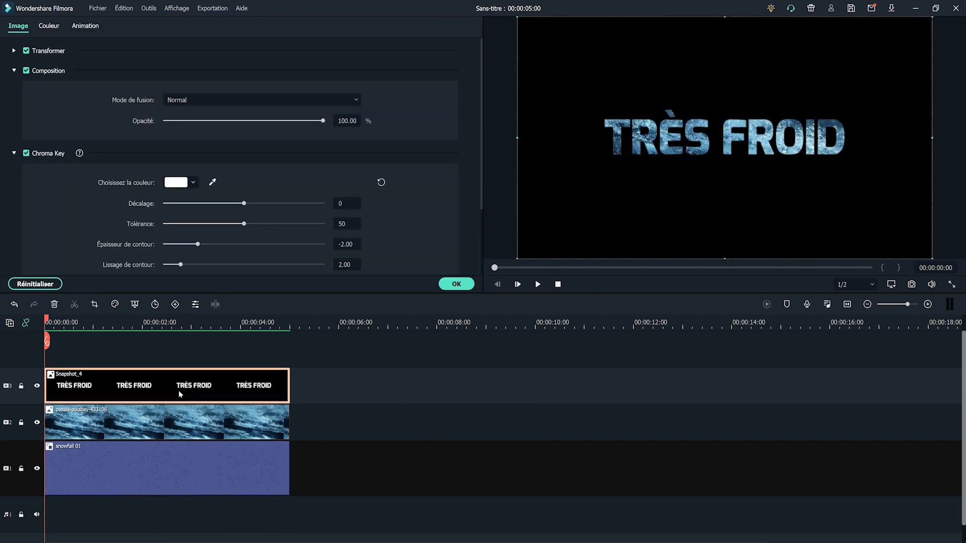
{"action": "scroll", "coordinate": [483, 155], "scroll_direction": "down", "scroll_amount": 2}
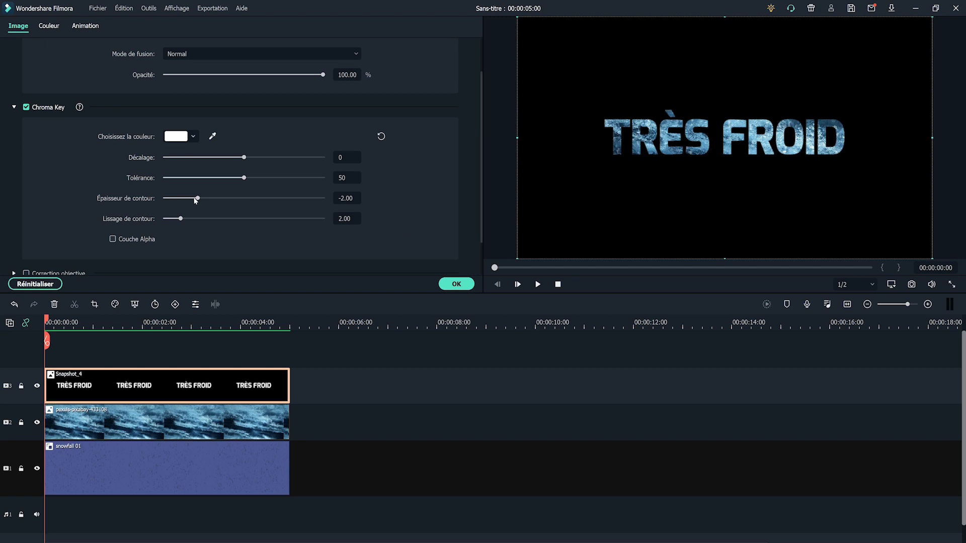
{"action": "left_click_drag", "start_coordinate": [198, 199], "coordinate": [297, 197]}
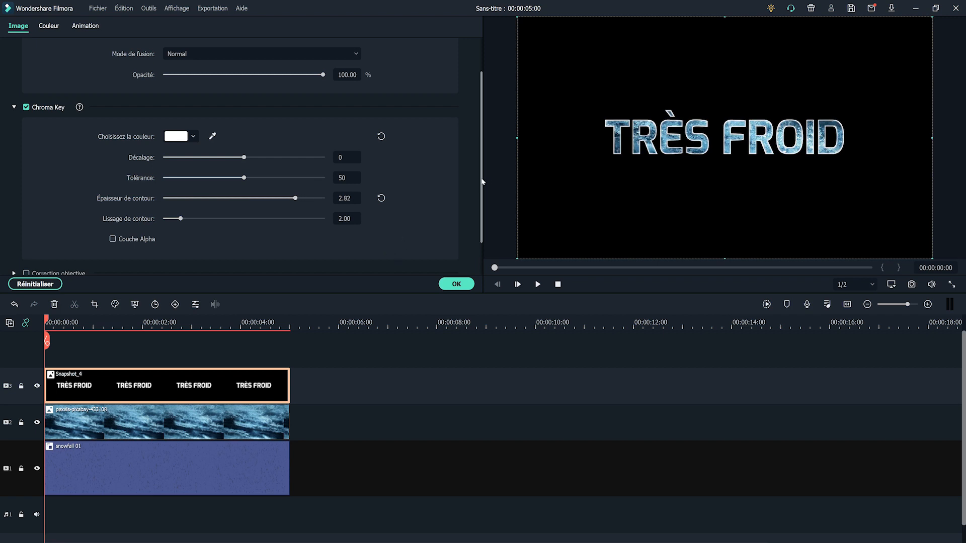
Try Lumière linéaire and other blend modes on the Snapshot_4 clip.
{"action": "scroll", "coordinate": [483, 156], "scroll_direction": "up", "scroll_amount": 2}
{"action": "left_click", "coordinate": [262, 99]}
{"action": "scroll", "coordinate": [362, 179], "scroll_direction": "down", "scroll_amount": 2}
{"action": "scroll", "coordinate": [361, 179], "scroll_direction": "down", "scroll_amount": 1}
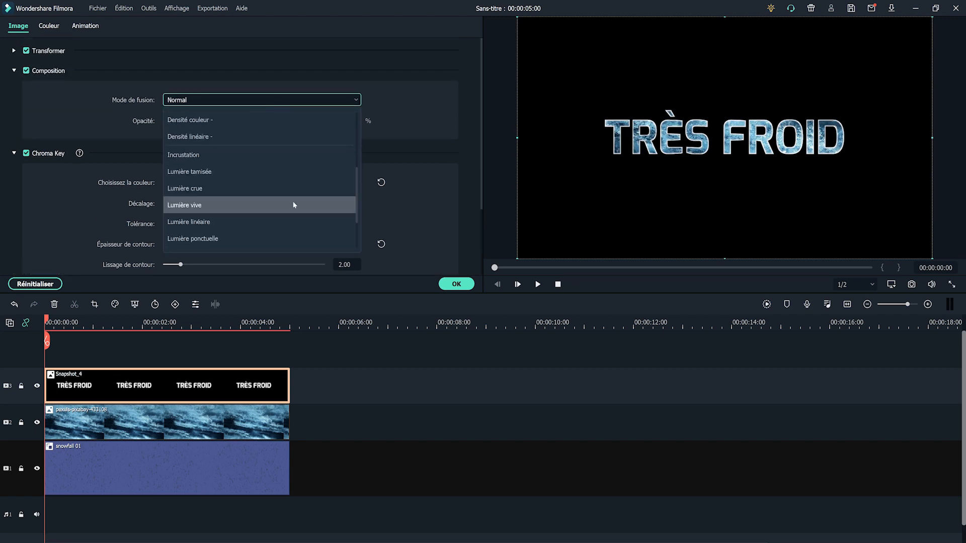
{"action": "left_click", "coordinate": [212, 205]}
{"action": "left_click", "coordinate": [302, 99]}
{"action": "scroll", "coordinate": [360, 195], "scroll_direction": "down", "scroll_amount": 2}
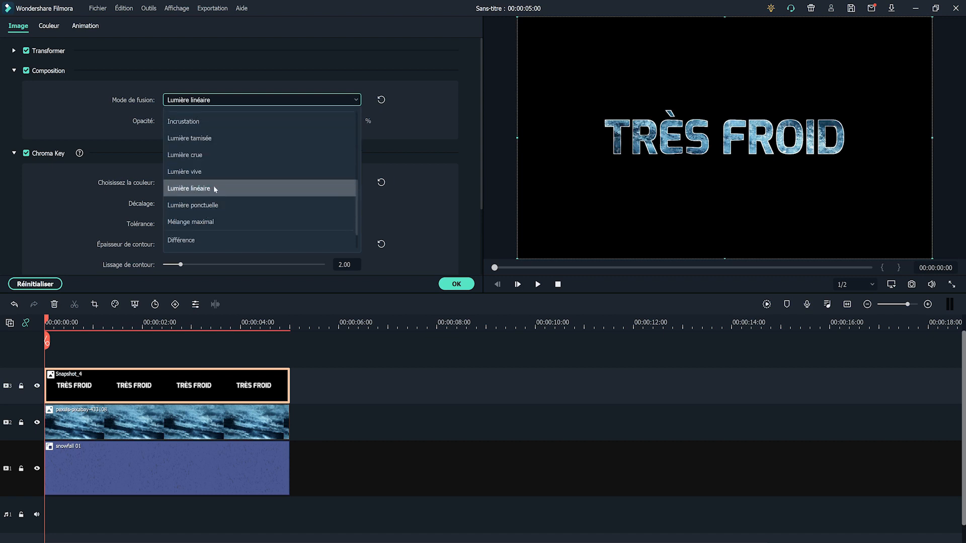
{"action": "left_click", "coordinate": [277, 154]}
{"action": "left_click", "coordinate": [262, 99]}
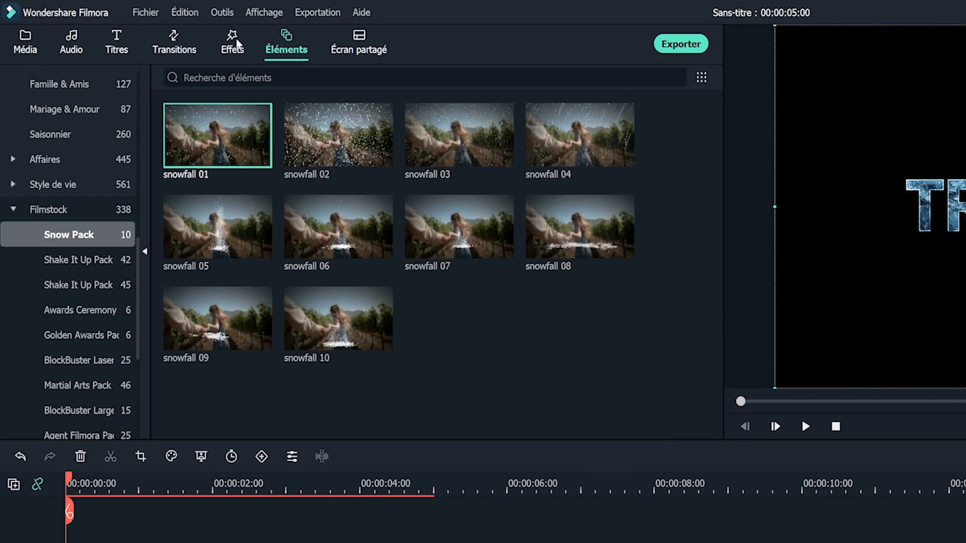
Search the effects for Bords pixellisés and apply that effect to the Snapshot_4 clip.
{"action": "left_click", "coordinate": [235, 44]}
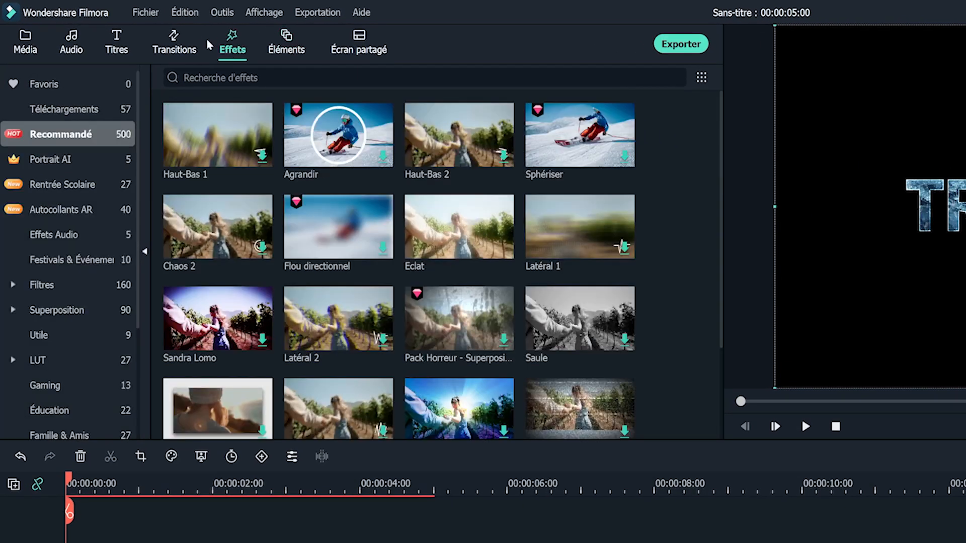
{"action": "left_click", "coordinate": [55, 285]}
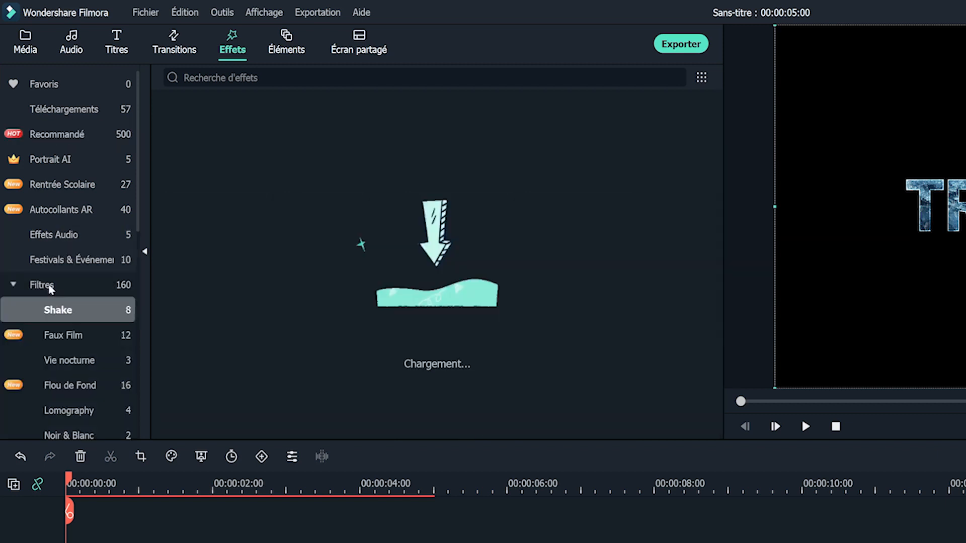
{"action": "left_click", "coordinate": [56, 285]}
{"action": "type", "text": "bords pixe"}
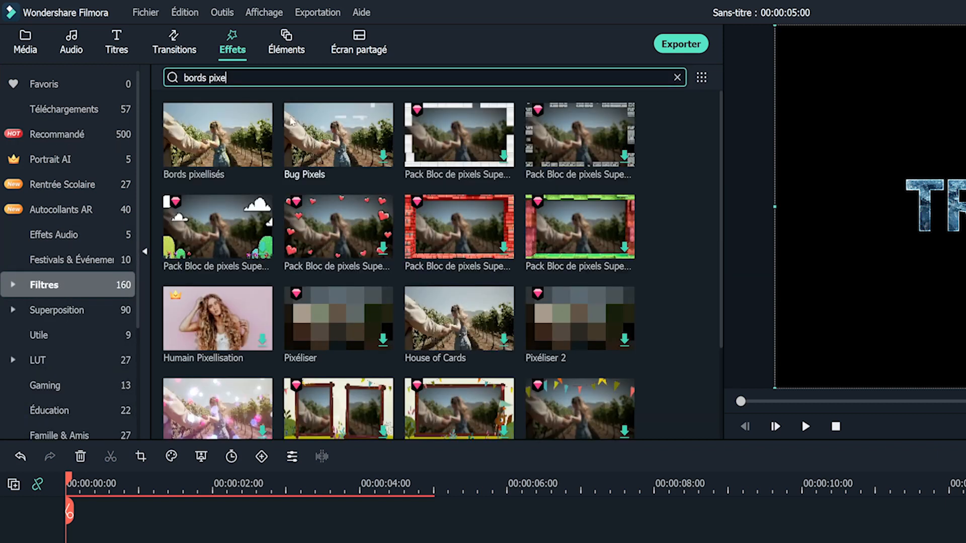
{"action": "left_click_drag", "start_coordinate": [211, 157], "coordinate": [154, 542]}
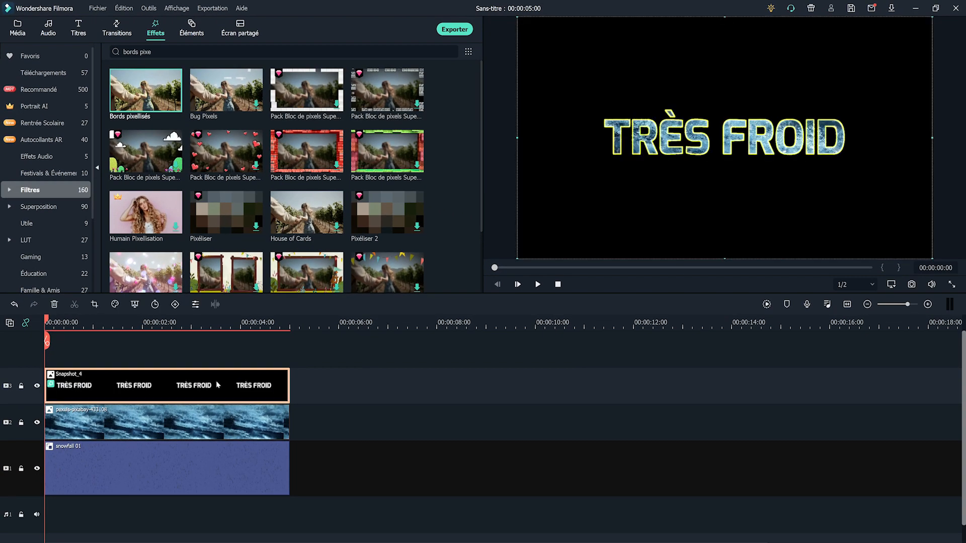
Try blue for the Bords pixellisés outline on the Snapshot_4 clip, and settle on cyan.
{"action": "double_click", "coordinate": [217, 385]}
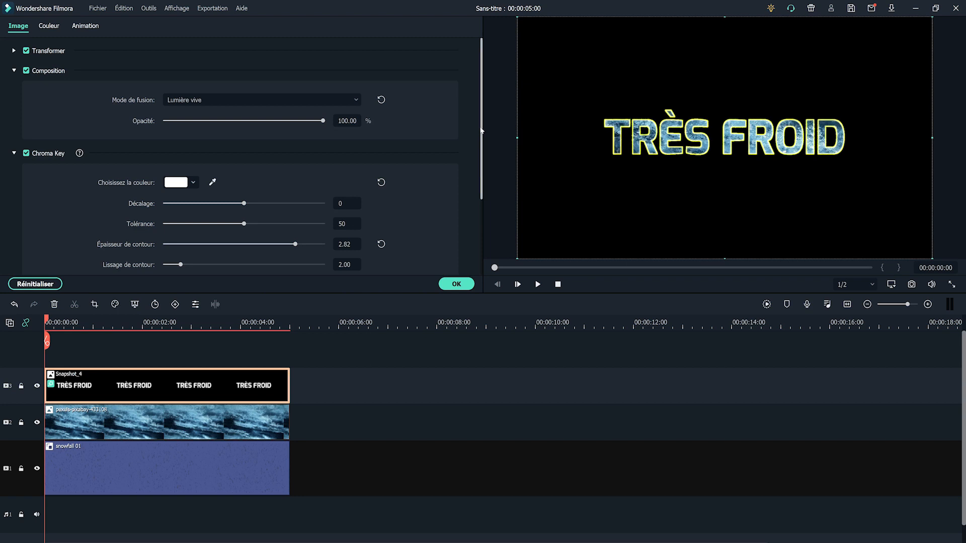
{"action": "scroll", "coordinate": [483, 132], "scroll_direction": "down", "scroll_amount": 3}
{"action": "left_click_drag", "start_coordinate": [481, 166], "coordinate": [483, 230]}
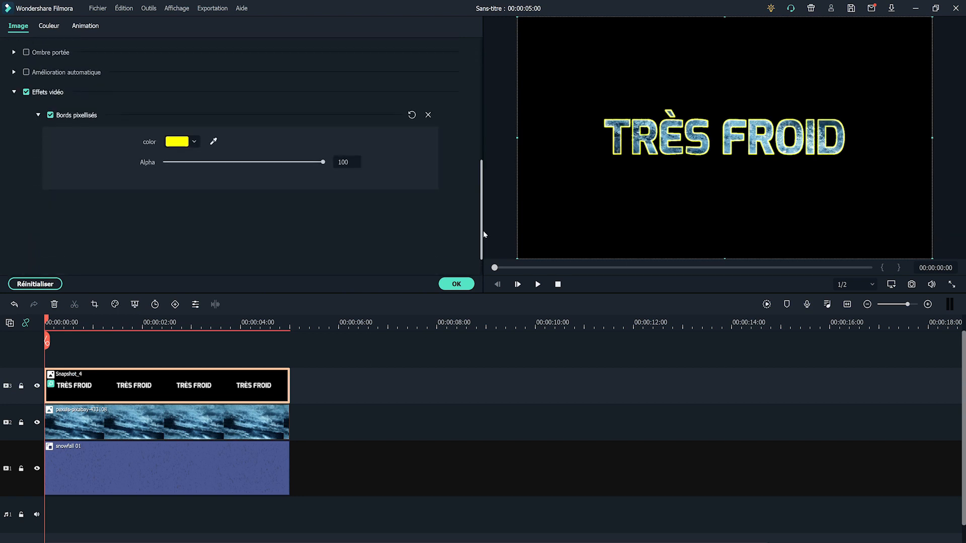
{"action": "left_click", "coordinate": [194, 141]}
{"action": "left_click", "coordinate": [193, 216]}
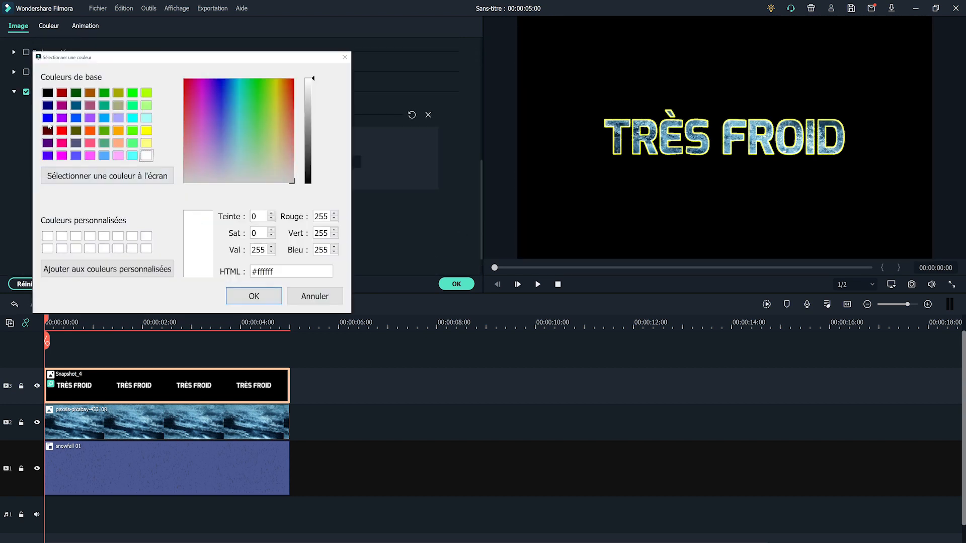
{"action": "left_click", "coordinate": [50, 126]}
{"action": "left_click", "coordinate": [254, 296]}
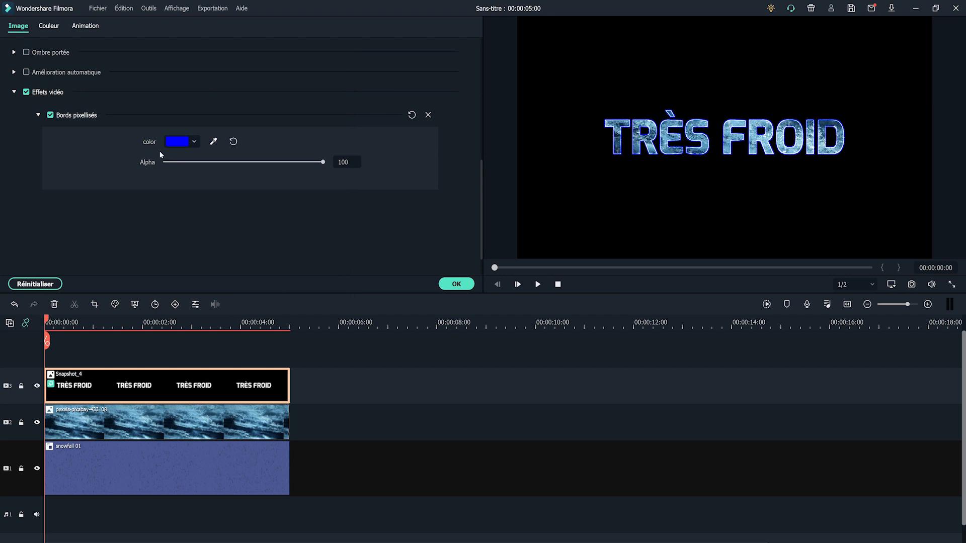
{"action": "left_click", "coordinate": [193, 141]}
{"action": "left_click", "coordinate": [207, 154]}
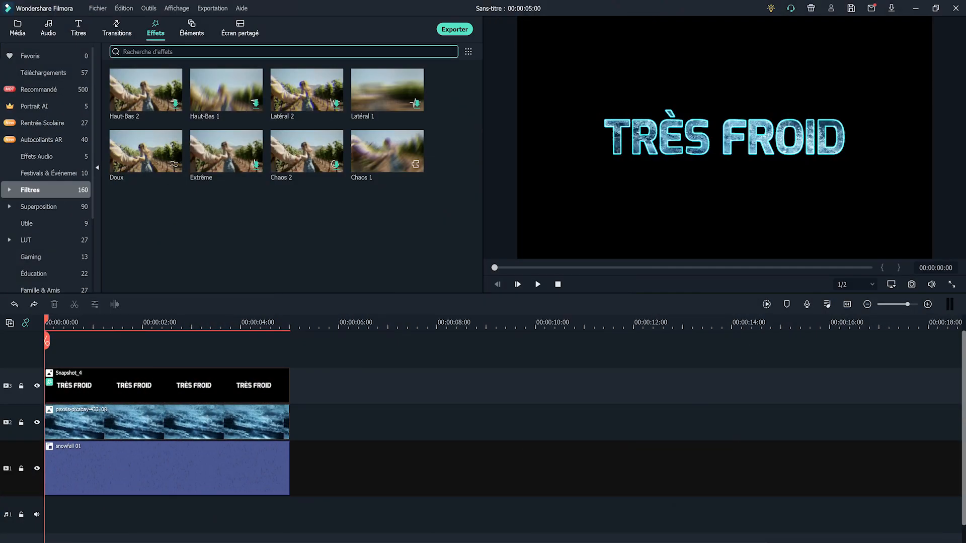
Search the effects for eclat and stack the Eclat effect twice above the Snapshot_4 clip, on tracks 4 and 5.
{"action": "type", "text": "eclat"}
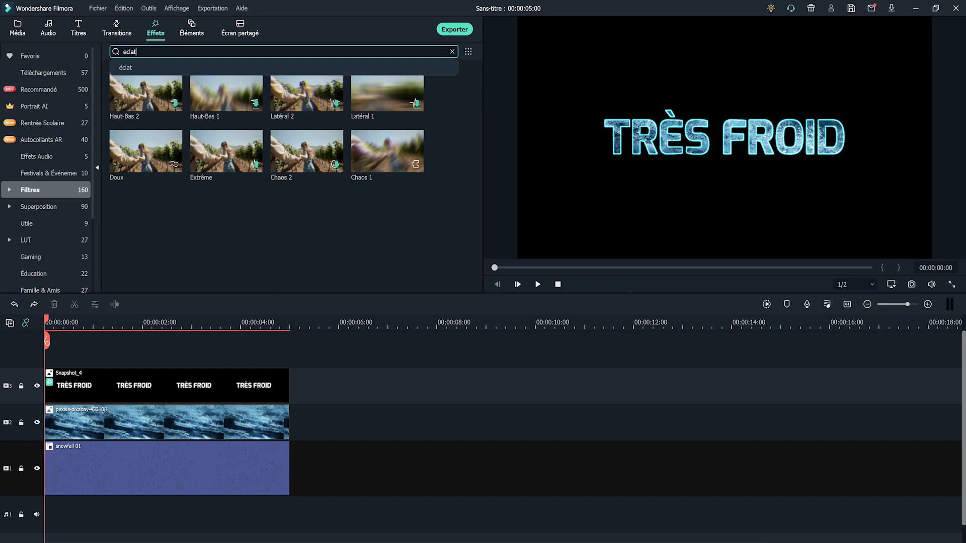
{"action": "key", "text": "Return"}
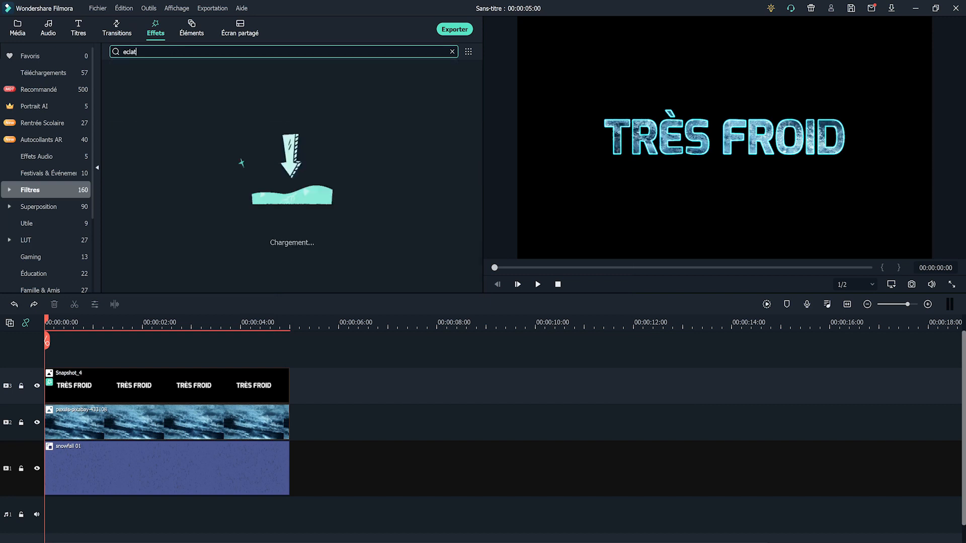
{"action": "left_click_drag", "start_coordinate": [148, 103], "coordinate": [52, 356]}
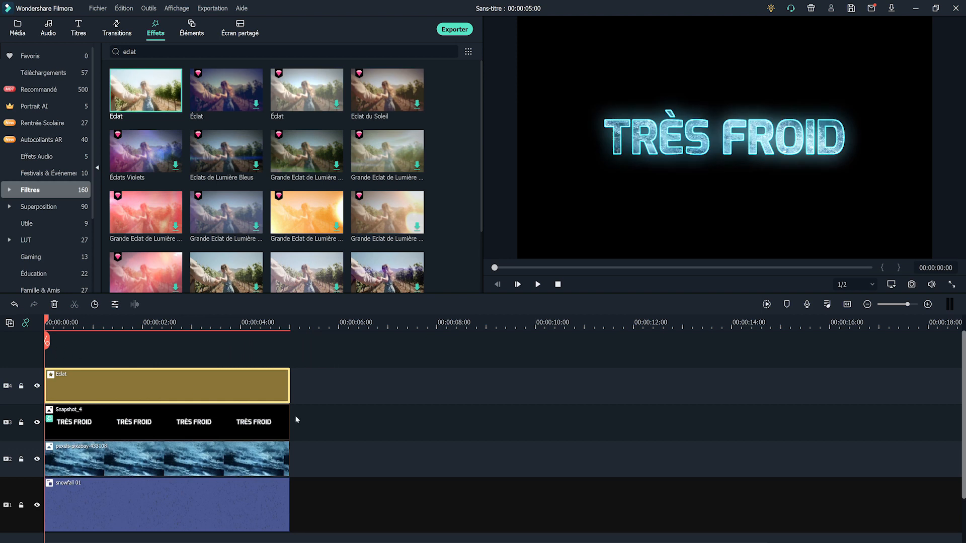
{"action": "left_click_drag", "start_coordinate": [130, 151], "coordinate": [49, 359]}
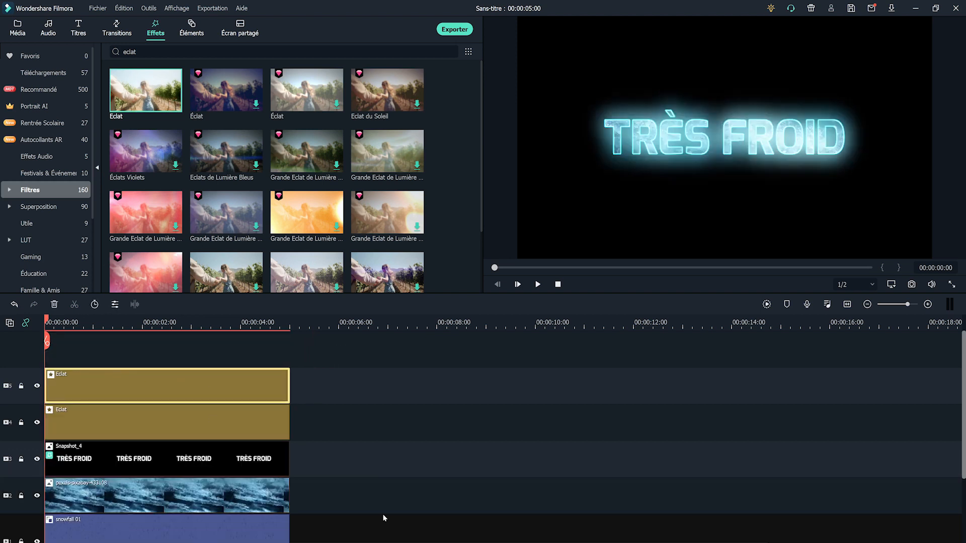
Reduce the strength of the Eclat effect on track 4 and play back the glow.
{"action": "double_click", "coordinate": [182, 421]}
{"action": "left_click_drag", "start_coordinate": [183, 77], "coordinate": [167, 77]}
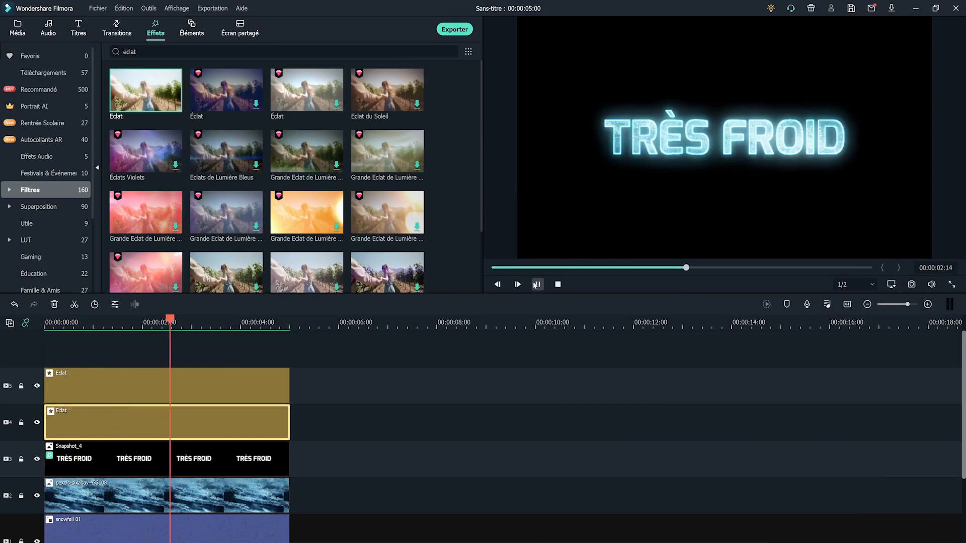
{"action": "left_click", "coordinate": [536, 284]}
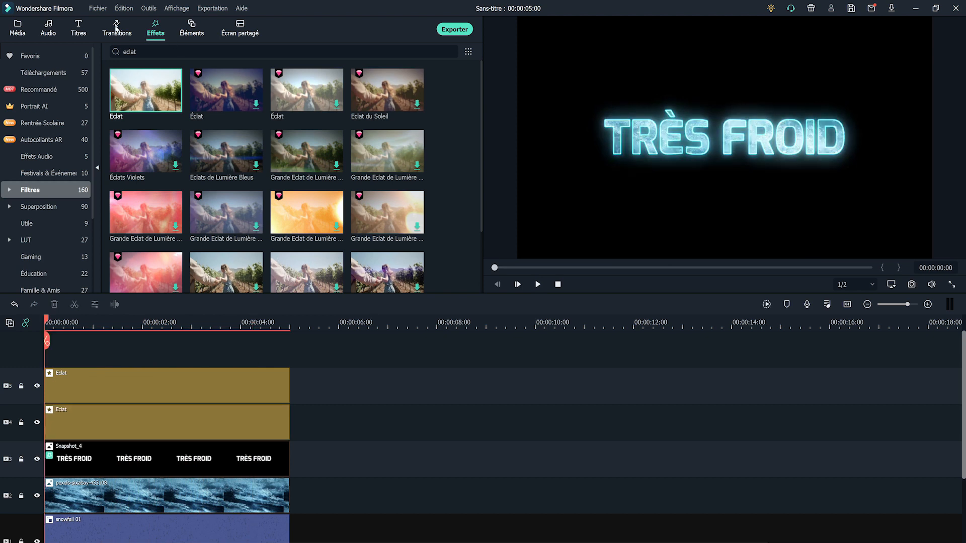
Find the S'évaporer 1 transition and apply it to the start of the Snapshot_4, pexels-pixabay-433108 and snowfall 01 clips.
{"action": "left_click", "coordinate": [116, 29]}
{"action": "left_click", "coordinate": [166, 52]}
{"action": "type", "text": "evapor"}
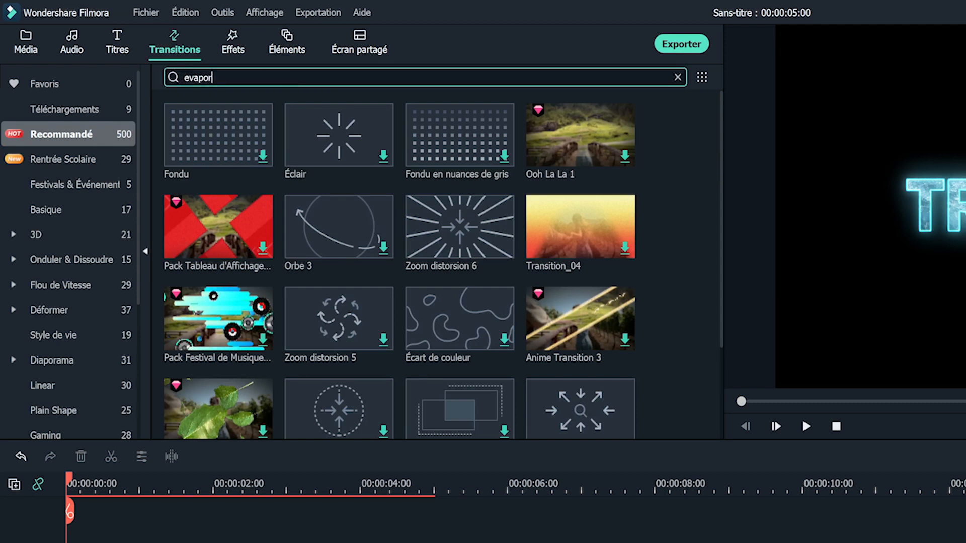
{"action": "type", "text": "er"}
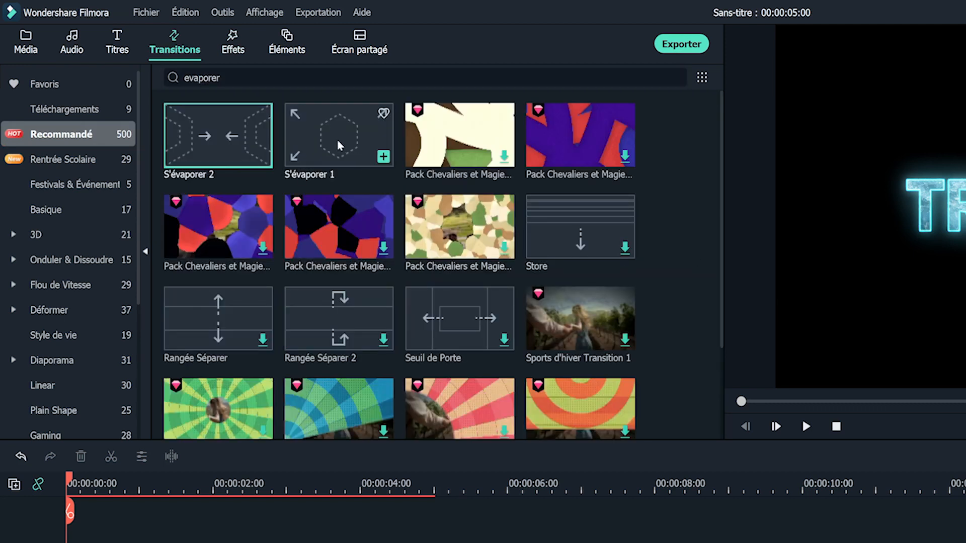
{"action": "left_click_drag", "start_coordinate": [342, 146], "coordinate": [80, 542]}
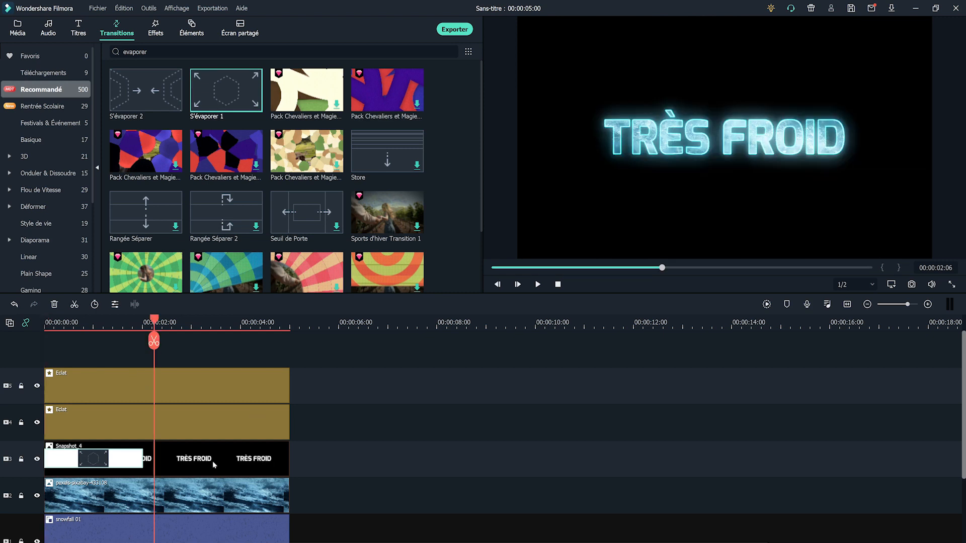
{"action": "scroll", "coordinate": [214, 465], "scroll_direction": "down", "scroll_amount": 1}
{"action": "left_click_drag", "start_coordinate": [209, 95], "coordinate": [75, 464]}
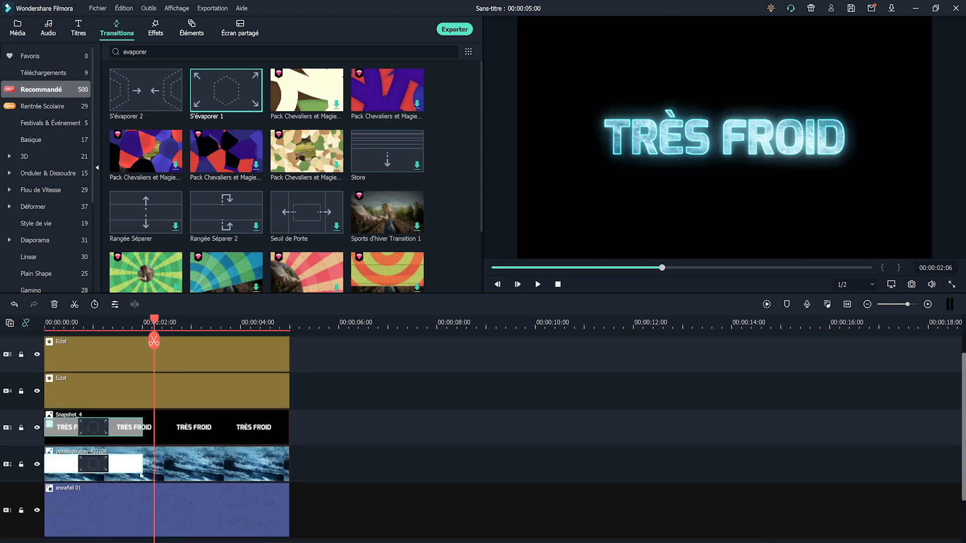
{"action": "scroll", "coordinate": [202, 398], "scroll_direction": "down", "scroll_amount": 1}
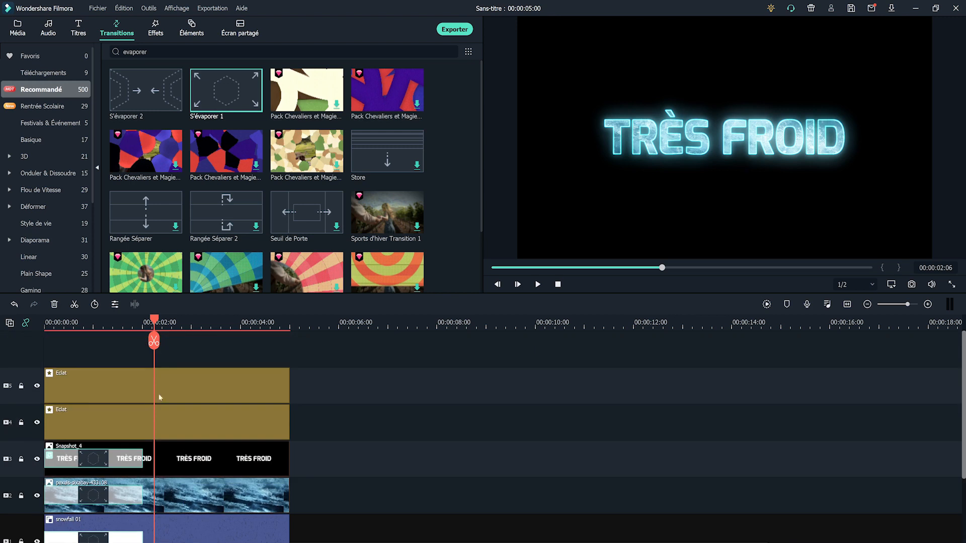
Play back the opening transitions, and trim the start of the pexels-pixabay-433108 and snowfall 01 clips slightly so they begin after Snapshot_4.
{"action": "left_click", "coordinate": [538, 285]}
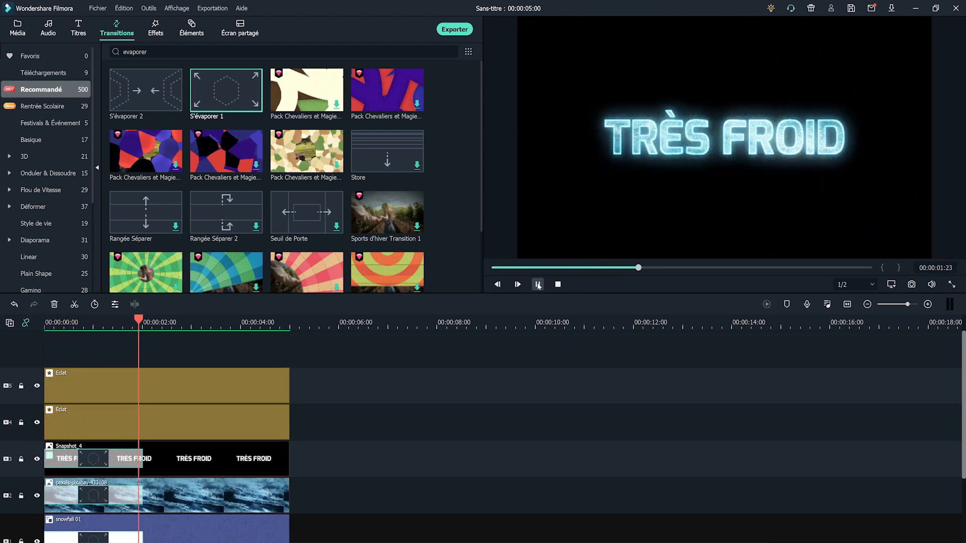
{"action": "left_click", "coordinate": [538, 284]}
{"action": "key", "text": "Home"}
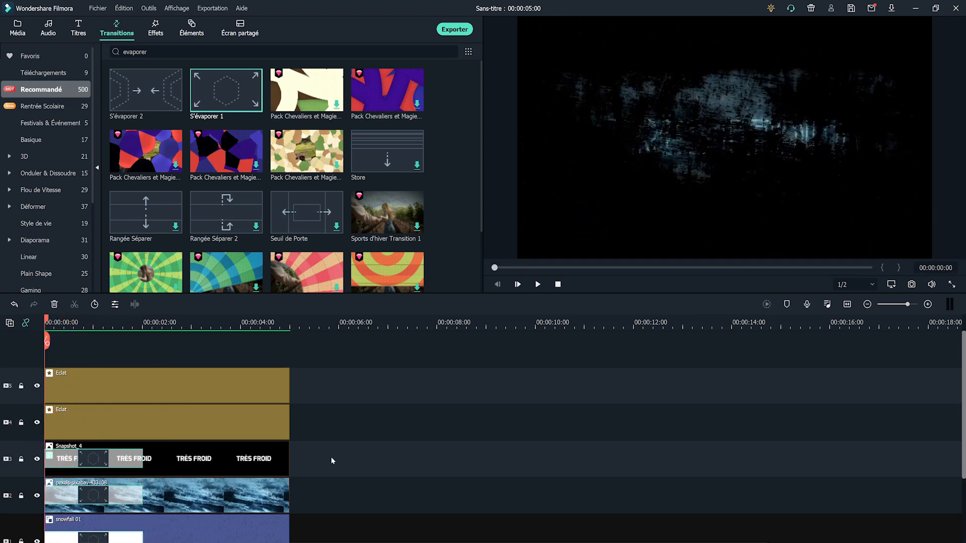
{"action": "left_click", "coordinate": [164, 484]}
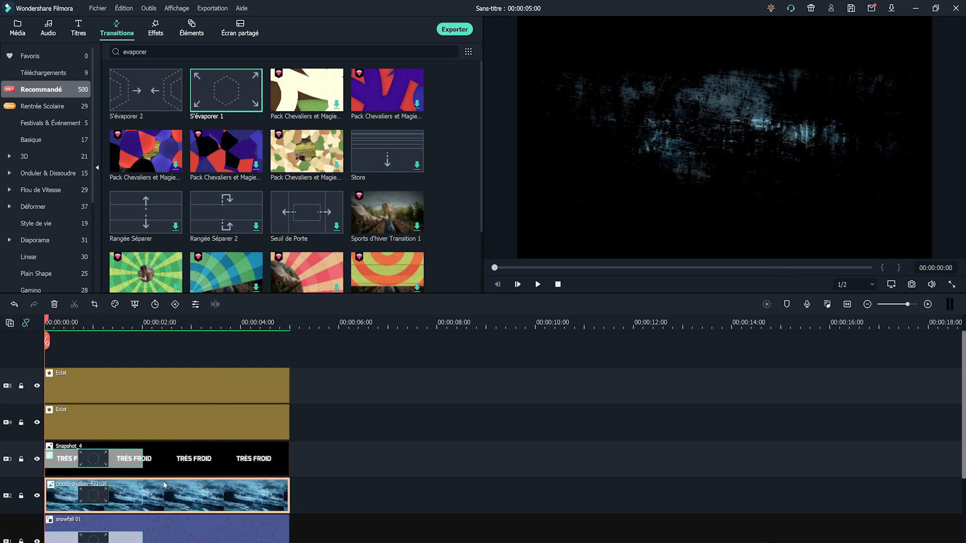
{"action": "left_click_drag", "start_coordinate": [43, 482], "coordinate": [53, 482]}
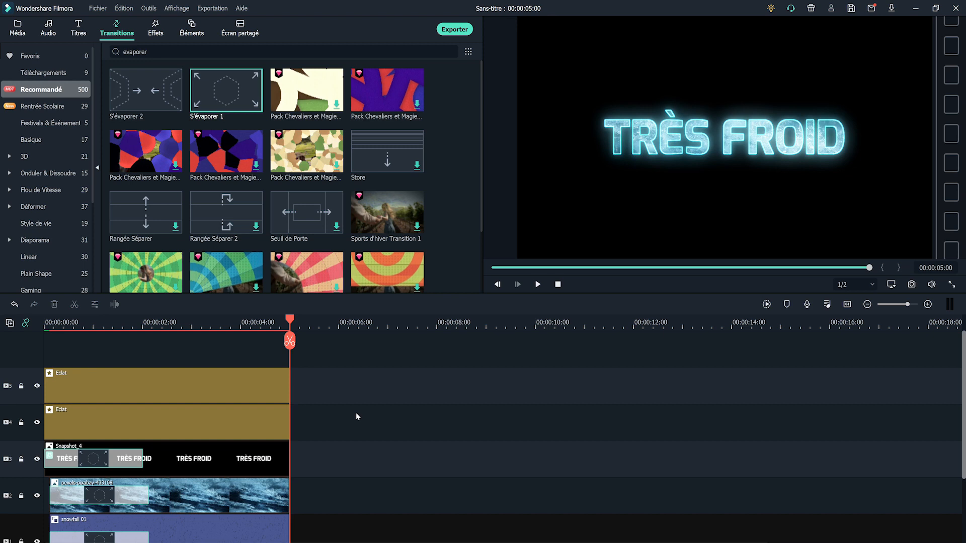
Apply the S'évaporer 2 transition to the end of the Snapshot_4, pexels-pixabay-433108 and snowfall 01 clips, and play back the result.
{"action": "left_click_drag", "start_coordinate": [145, 91], "coordinate": [241, 459]}
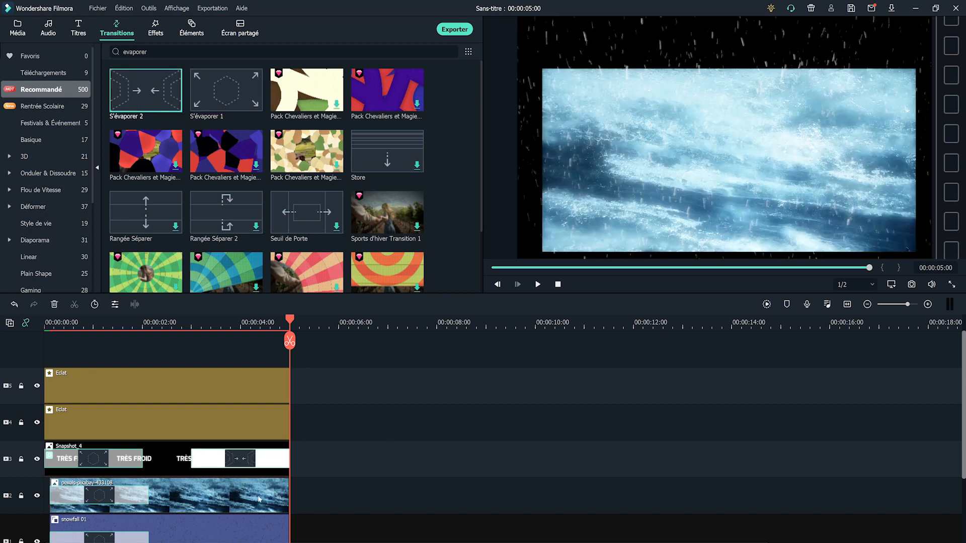
{"action": "left_click_drag", "start_coordinate": [159, 96], "coordinate": [254, 498]}
{"action": "left_click_drag", "start_coordinate": [171, 99], "coordinate": [264, 525]}
{"action": "left_click", "coordinate": [538, 285]}
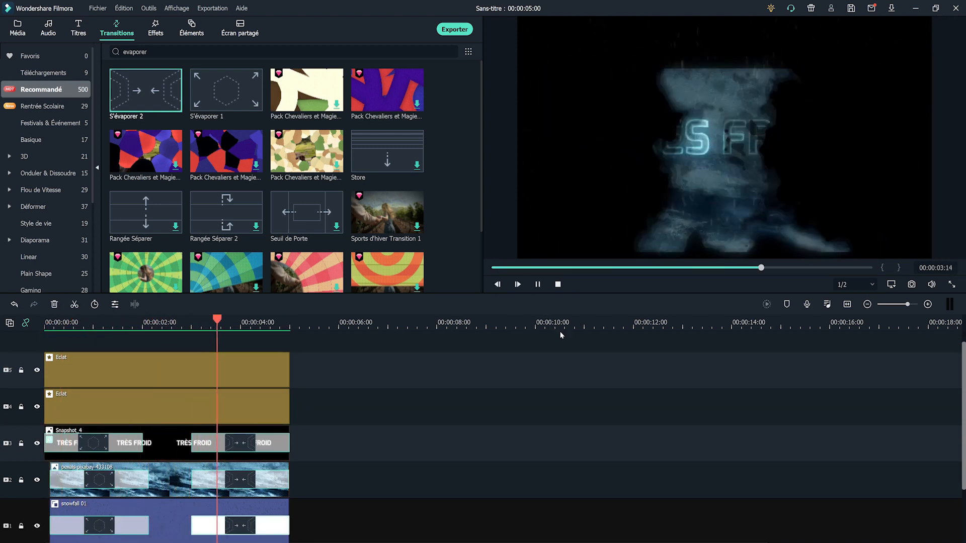
Trim the ends of the pexels-pixabay-433108 and snowfall 01 clips slightly, and shorten their S'évaporer 2 transitions.
{"action": "left_click_drag", "start_coordinate": [325, 480], "coordinate": [292, 518]}
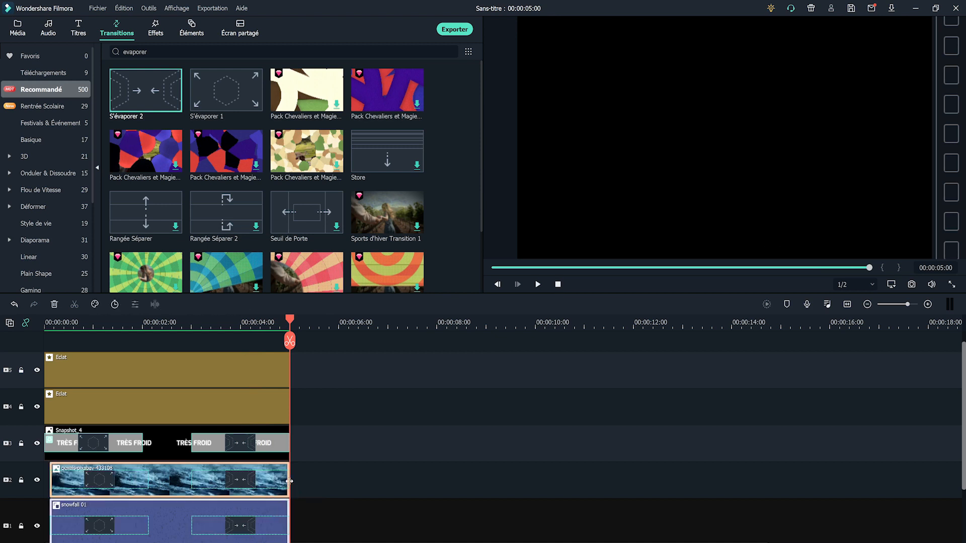
{"action": "left_click_drag", "start_coordinate": [289, 482], "coordinate": [280, 483]}
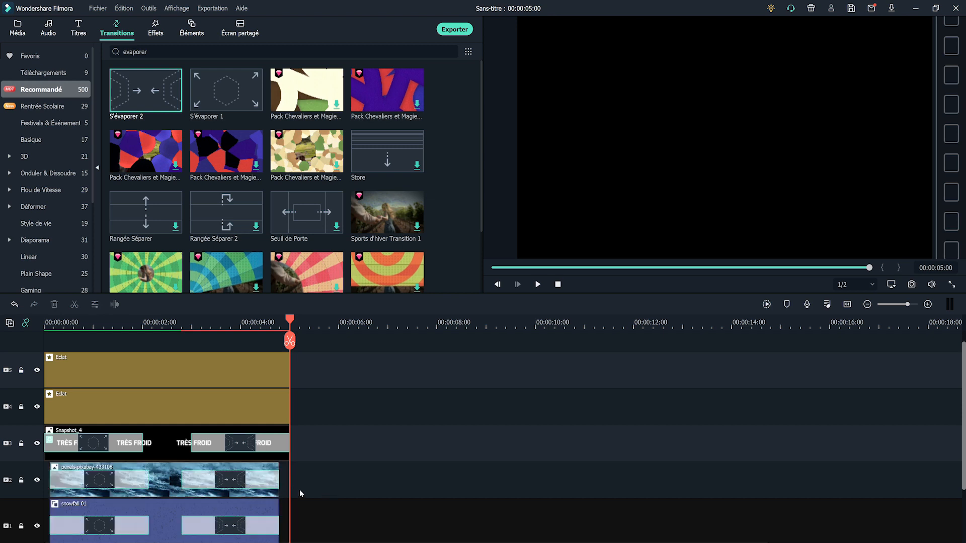
{"action": "left_click", "coordinate": [185, 486]}
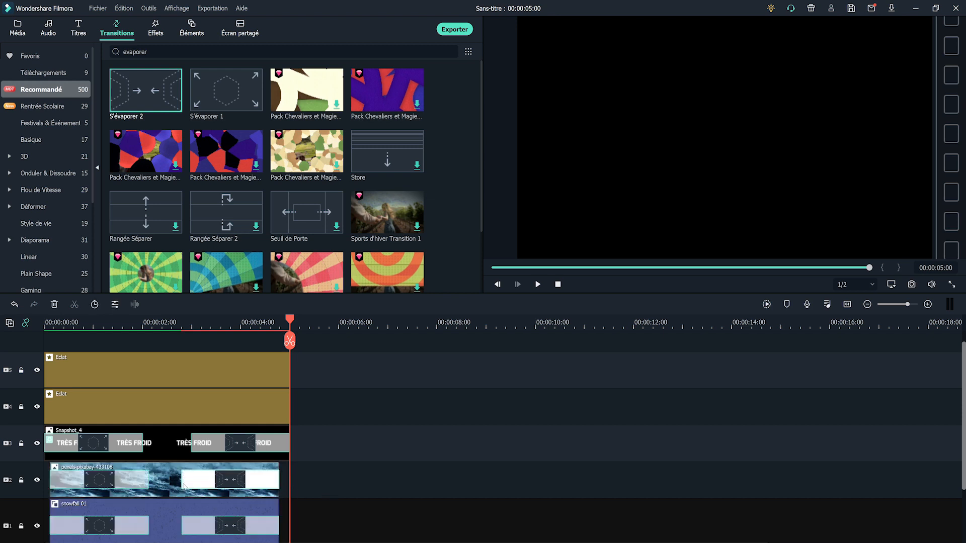
{"action": "left_click", "coordinate": [183, 525]}
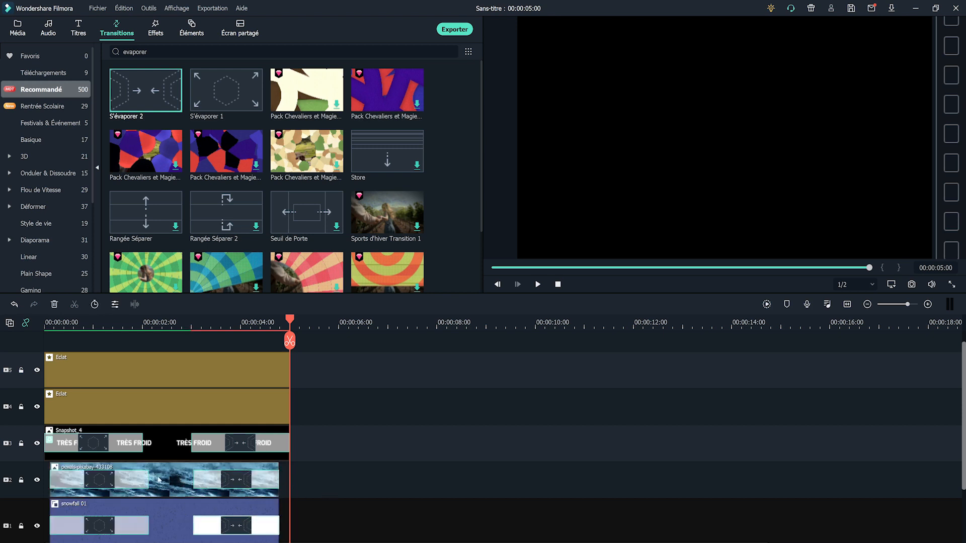
Play back the title to check the timing of its opening and closing transitions.
{"action": "left_click", "coordinate": [148, 476]}
{"action": "left_click", "coordinate": [538, 284]}
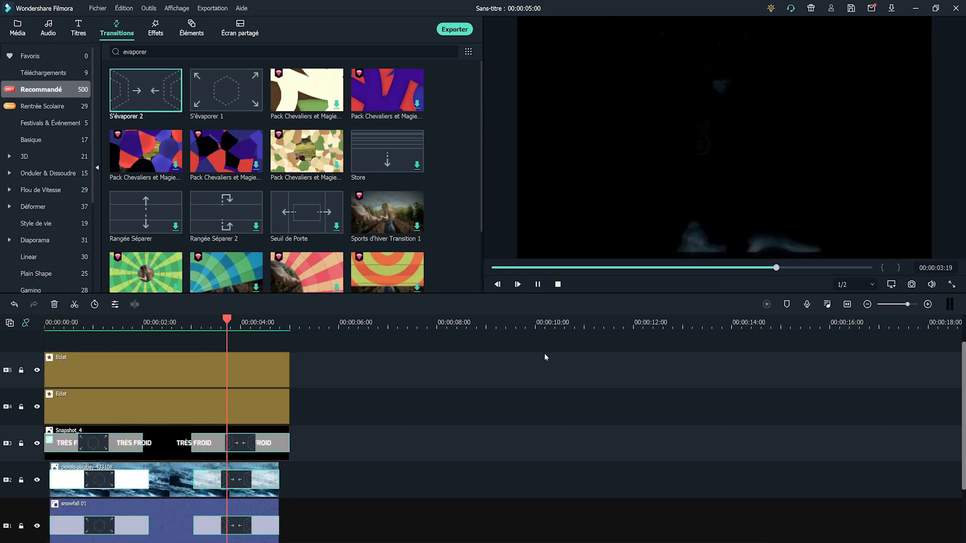
{"action": "left_click", "coordinate": [556, 289]}
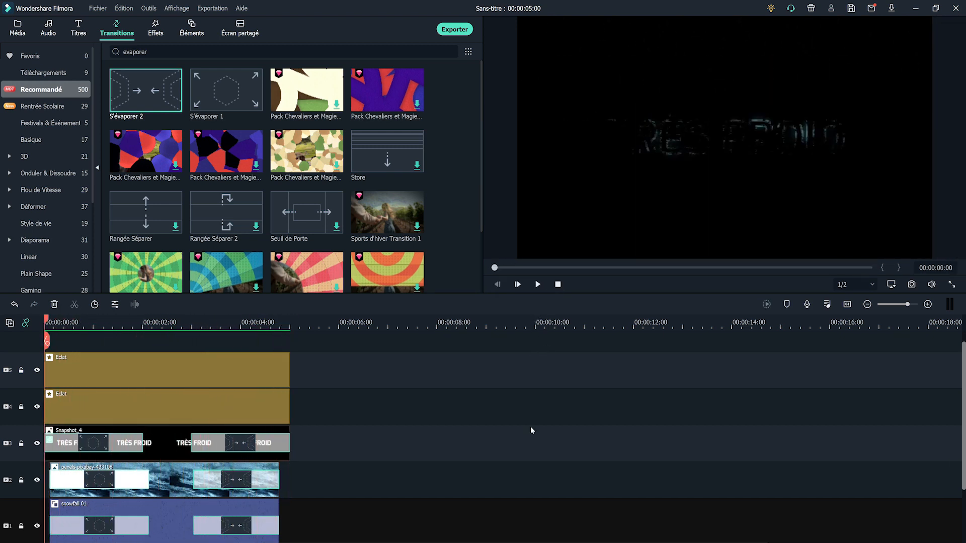
Place the pexels-niezlyziom-5485148 snow video on track 6 above the Eclat effects and cut it to five seconds.
{"action": "left_click", "coordinate": [19, 29]}
{"action": "left_click_drag", "start_coordinate": [117, 341], "coordinate": [121, 385]}
{"action": "left_click", "coordinate": [294, 323]}
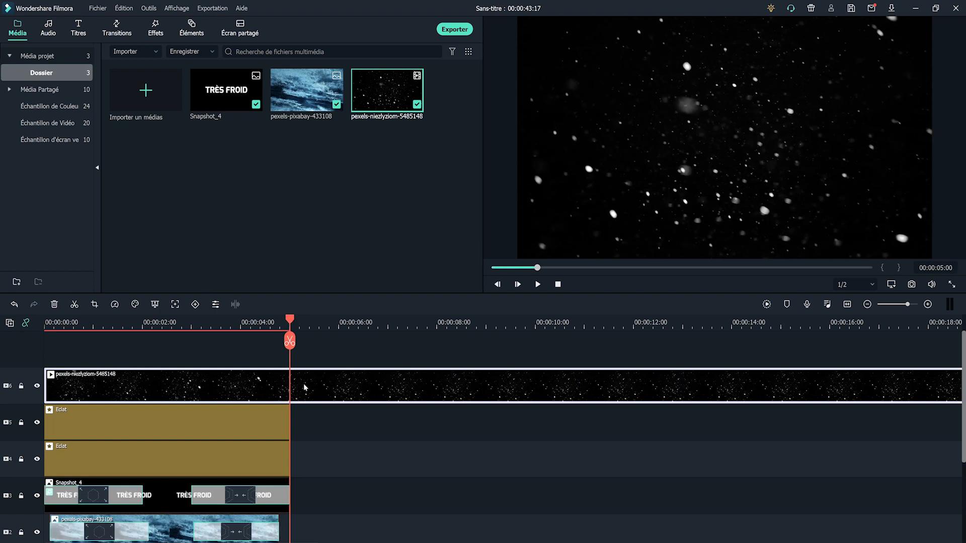
{"action": "left_click", "coordinate": [293, 341]}
{"action": "key", "text": "Delete"}
Set the blend mode of the pexels-niezlyziom-5485148 clip to Superposition and play back the finished title.
{"action": "double_click", "coordinate": [239, 400]}
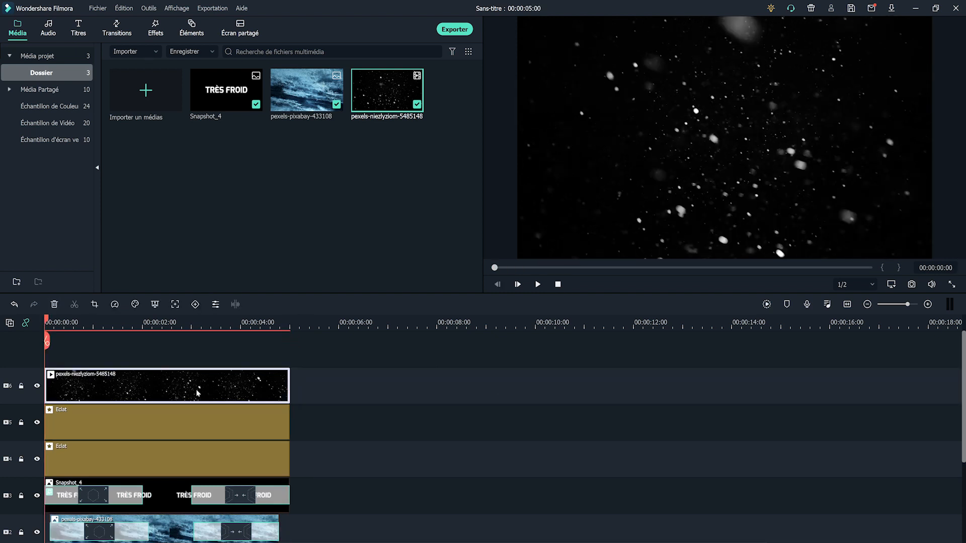
{"action": "left_click", "coordinate": [14, 71]}
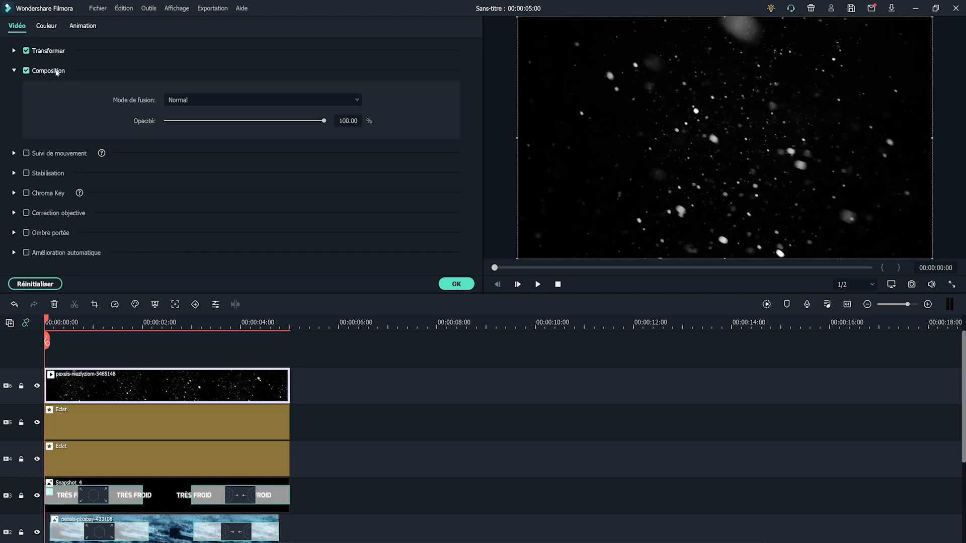
{"action": "left_click", "coordinate": [210, 100]}
{"action": "left_click", "coordinate": [214, 222]}
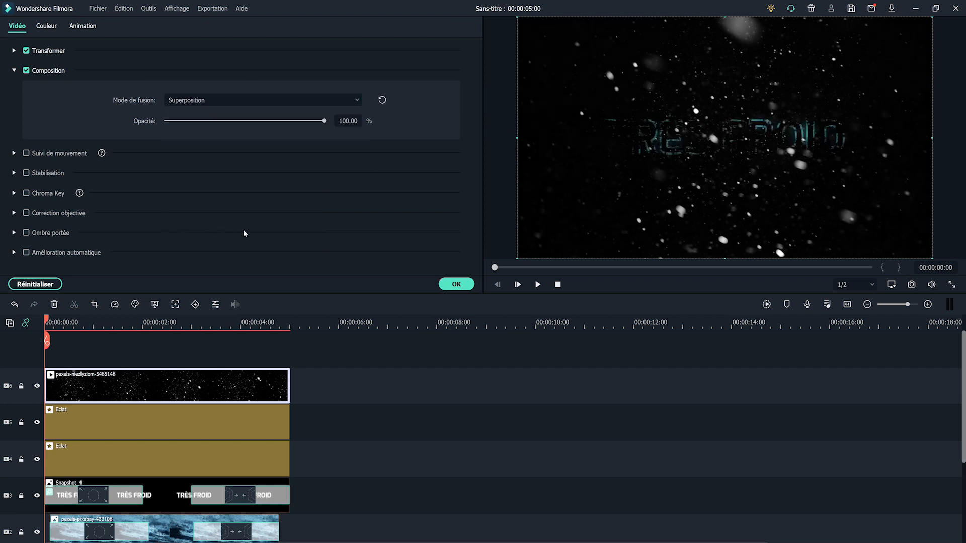
{"action": "left_click", "coordinate": [457, 284]}
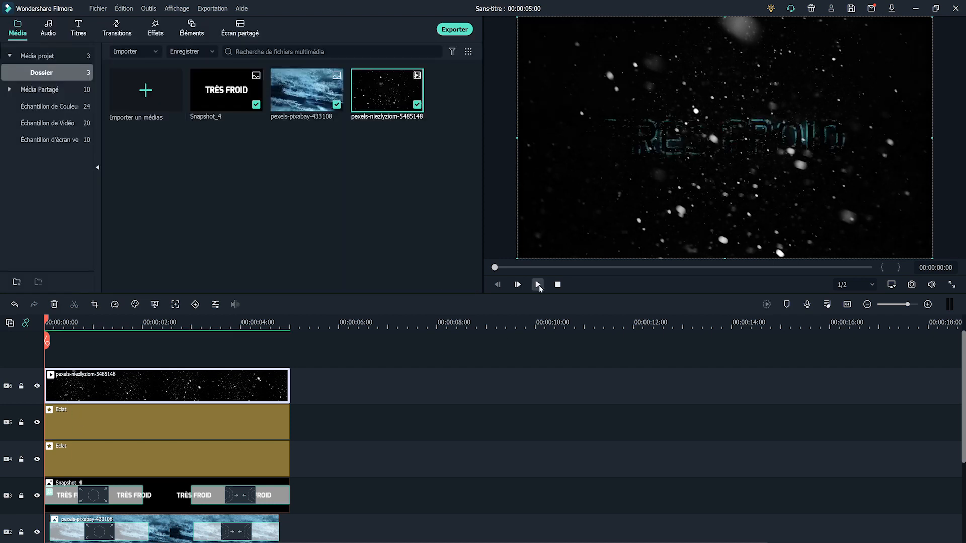
{"action": "left_click", "coordinate": [538, 284]}
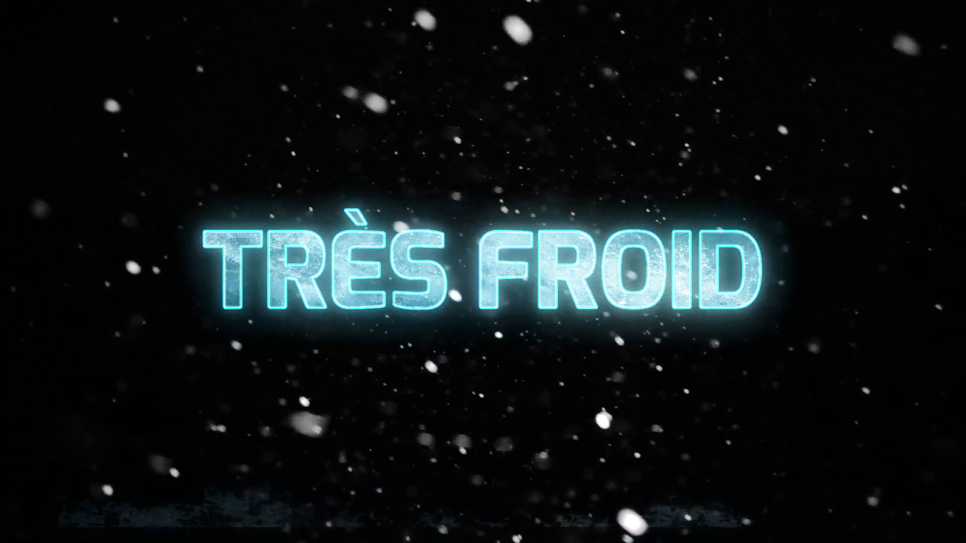